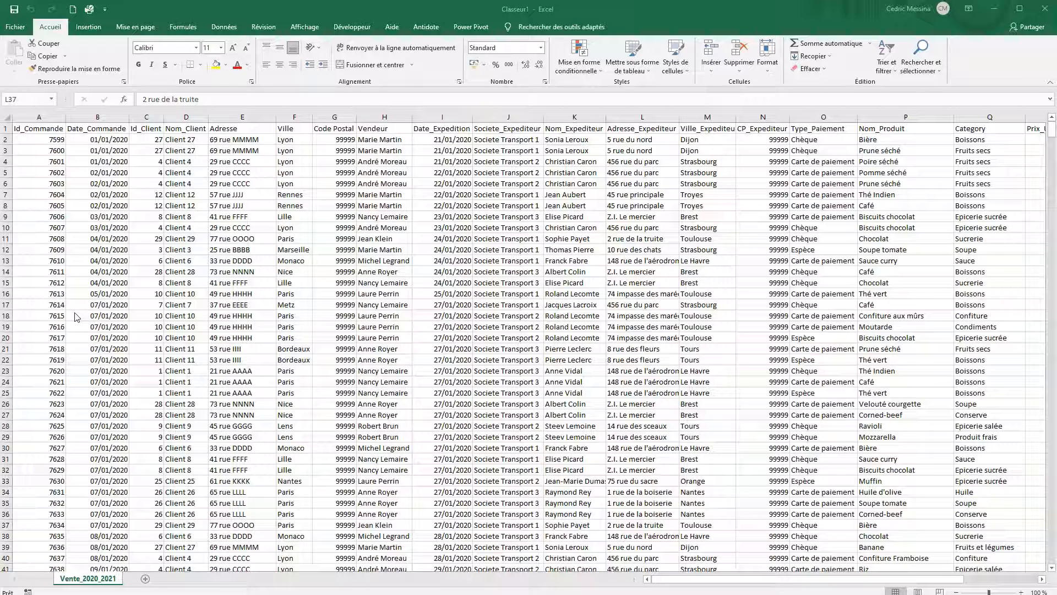
- Convert the sales data range A1:U1105 into a table with headers
{"action": "left_click", "coordinate": [50, 272]}
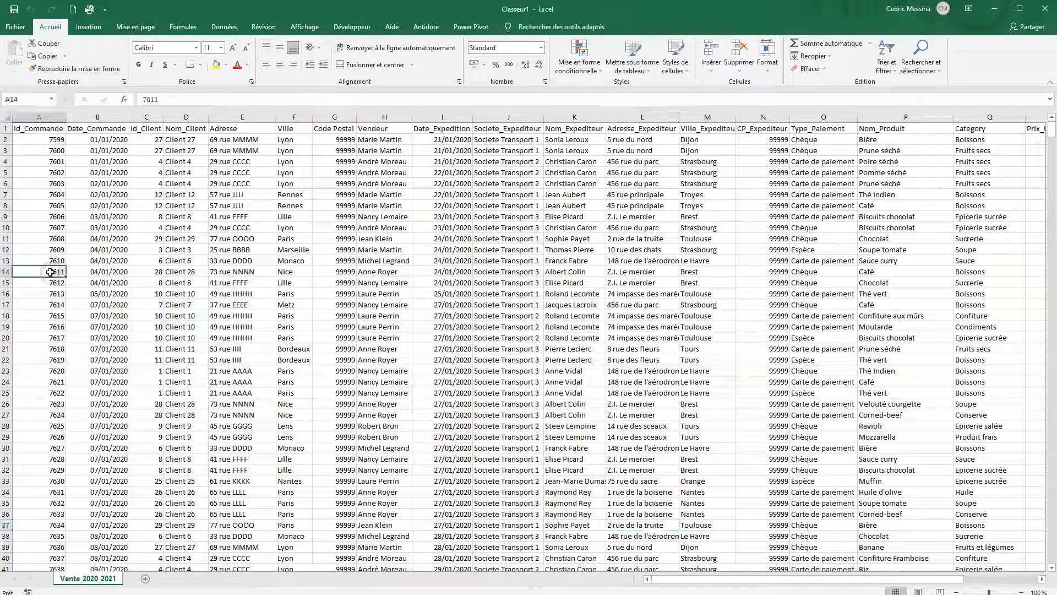
{"action": "left_click", "coordinate": [52, 270]}
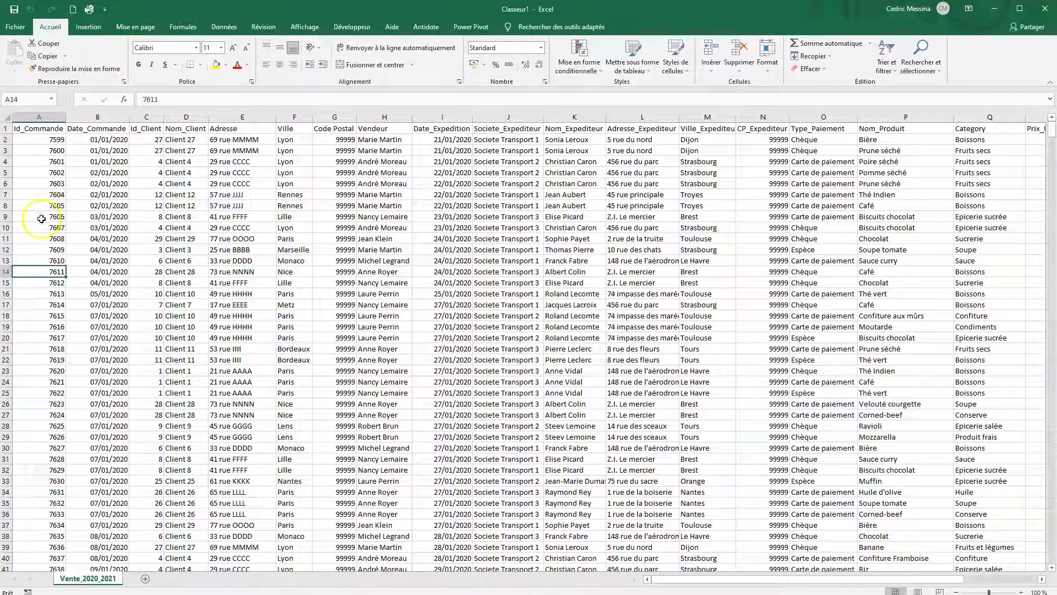
{"action": "left_click", "coordinate": [99, 273]}
{"action": "left_click", "coordinate": [92, 314]}
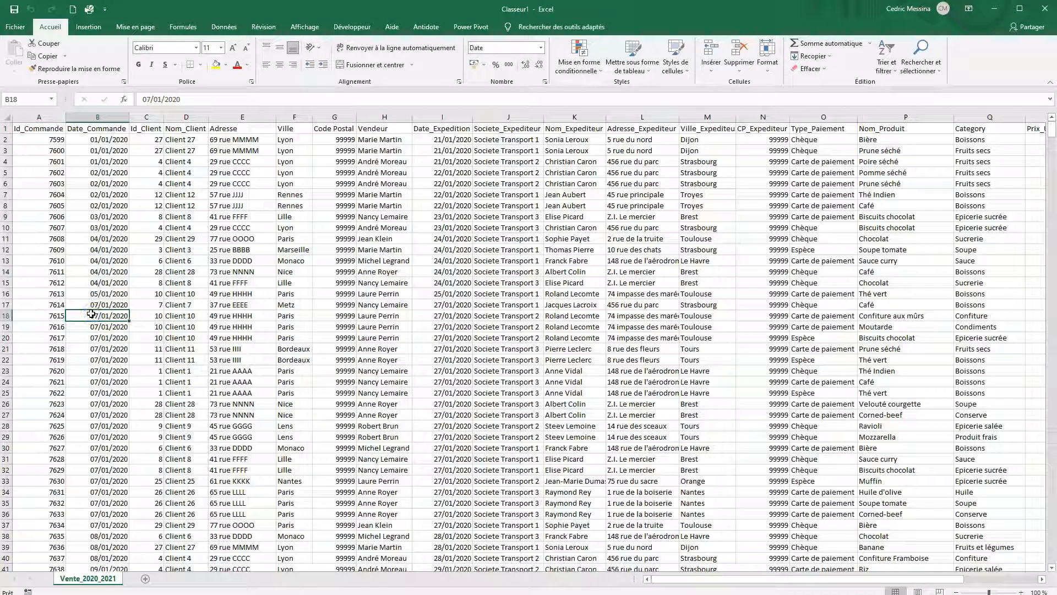
{"action": "key", "text": "ctrl+t"}
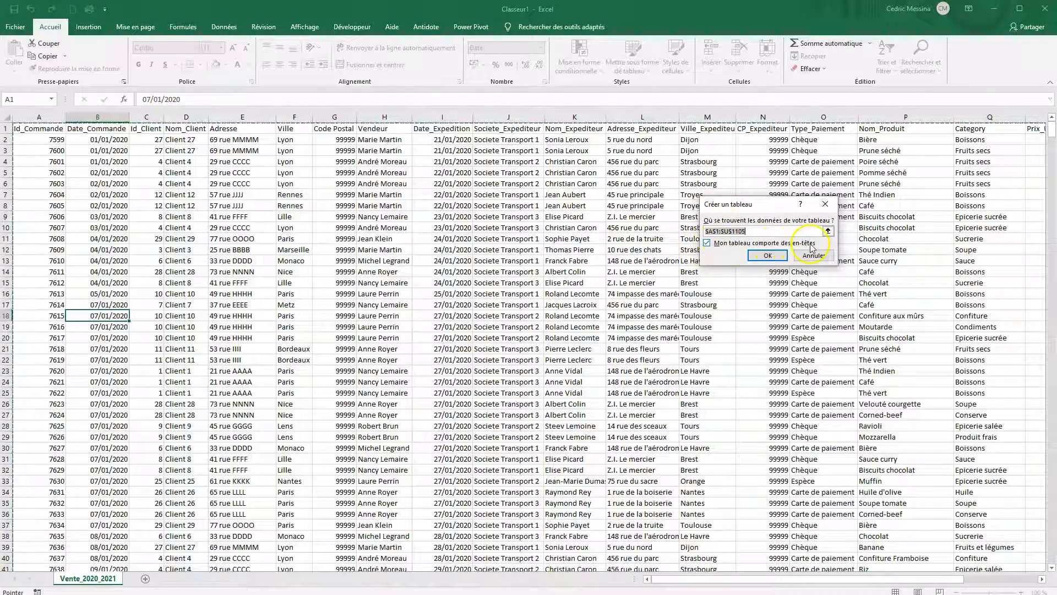
{"action": "left_click", "coordinate": [768, 257]}
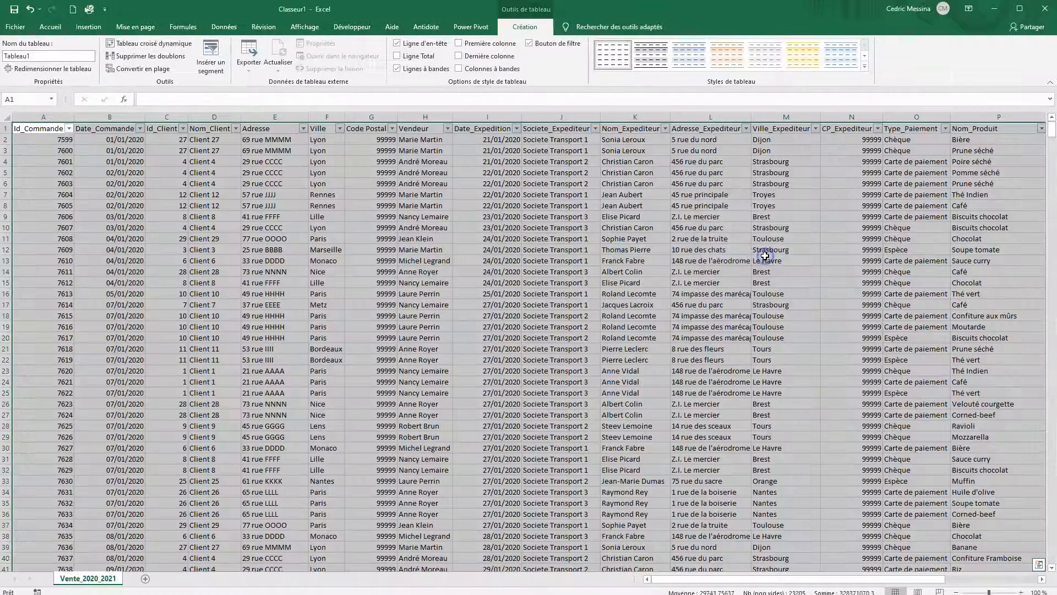
- Apply the Moyen table style with a blue header and grey banded rows, and check the column headers further down the table
{"action": "left_click", "coordinate": [868, 70]}
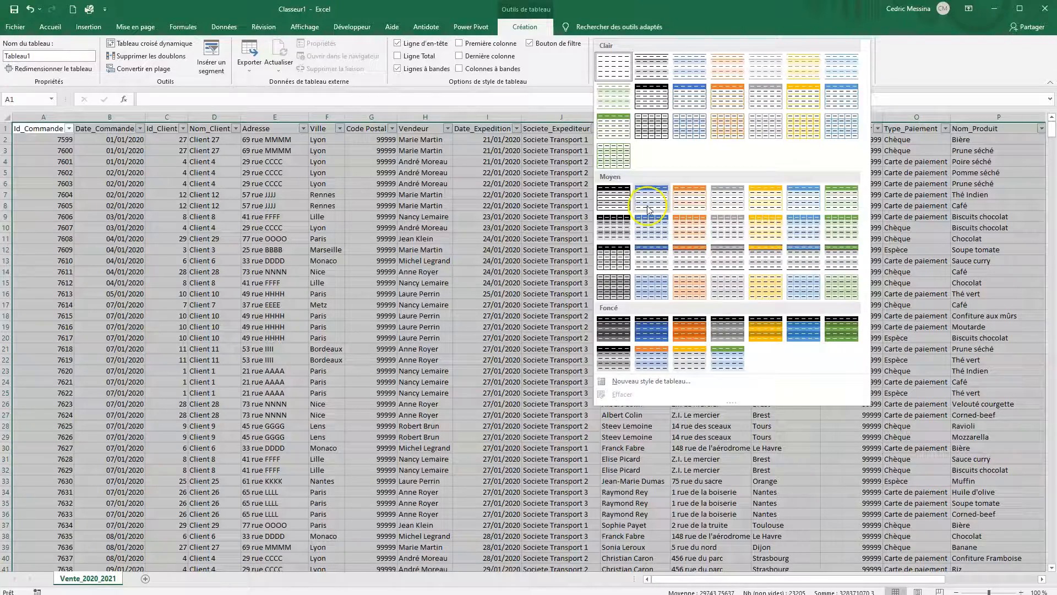
{"action": "left_click", "coordinate": [655, 268]}
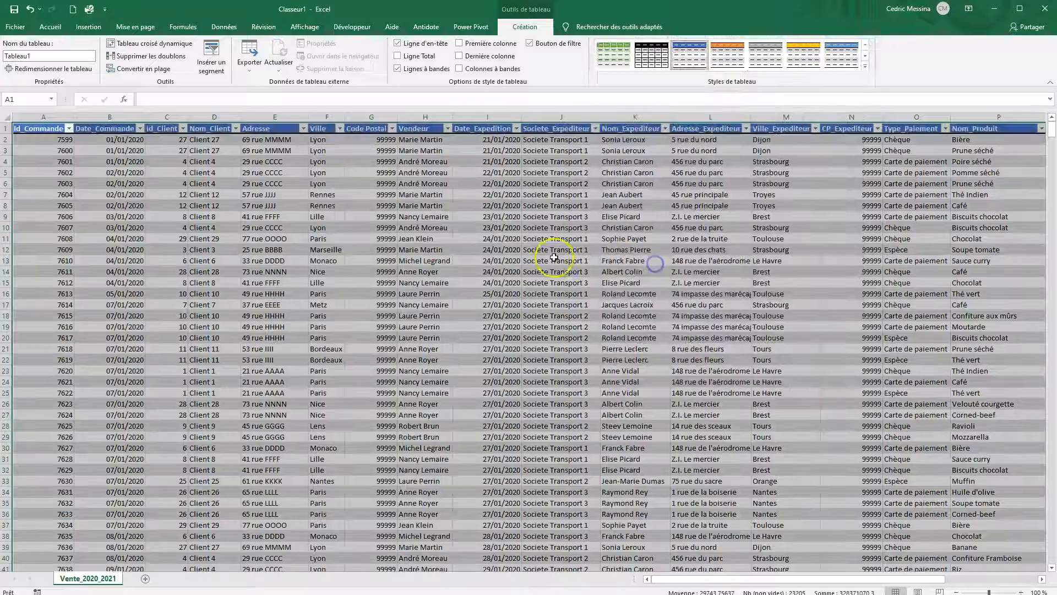
{"action": "left_click", "coordinate": [108, 199]}
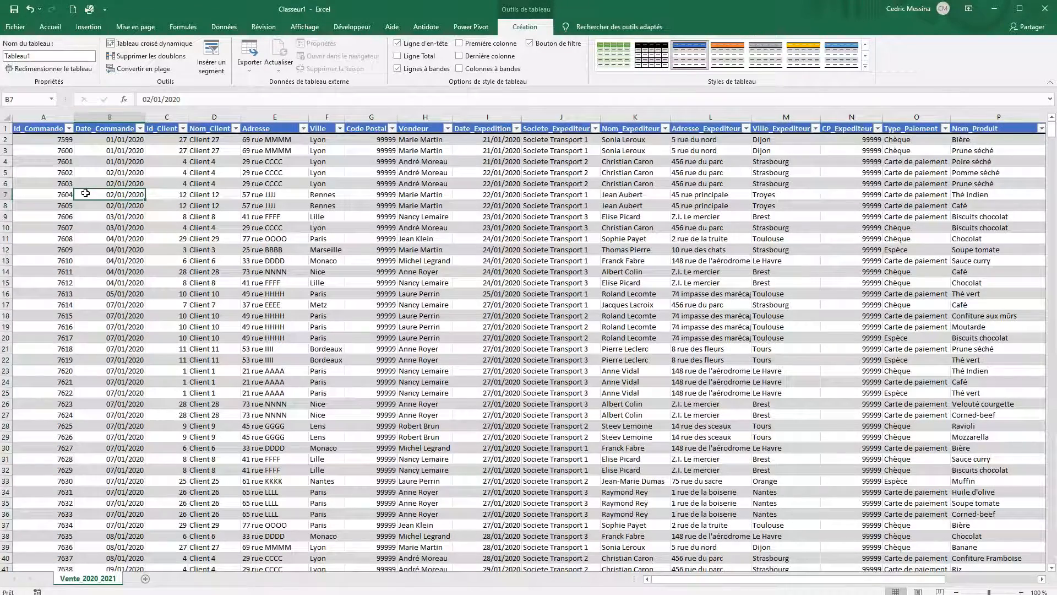
{"action": "scroll", "coordinate": [88, 182], "scroll_direction": "down", "scroll_amount": 2}
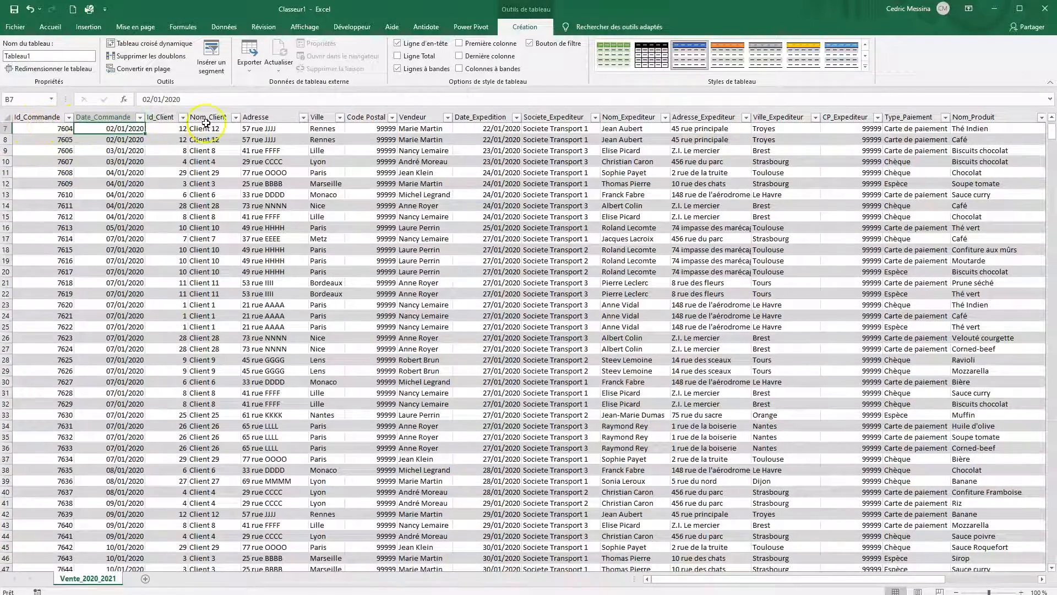
{"action": "scroll", "coordinate": [540, 133], "scroll_direction": "down", "scroll_amount": 20}
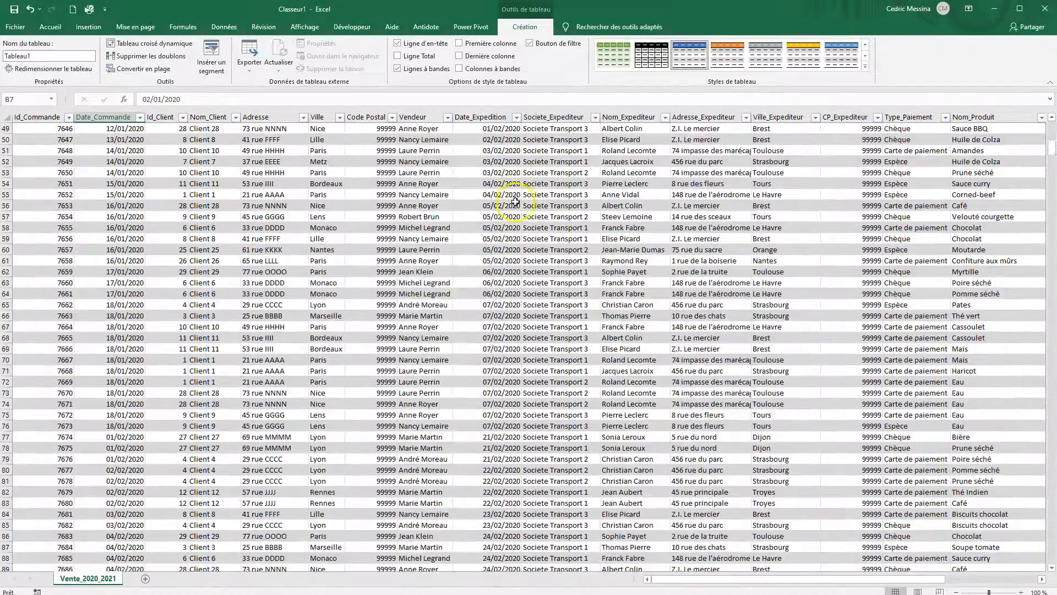
{"action": "scroll", "coordinate": [507, 196], "scroll_direction": "down", "scroll_amount": 20}
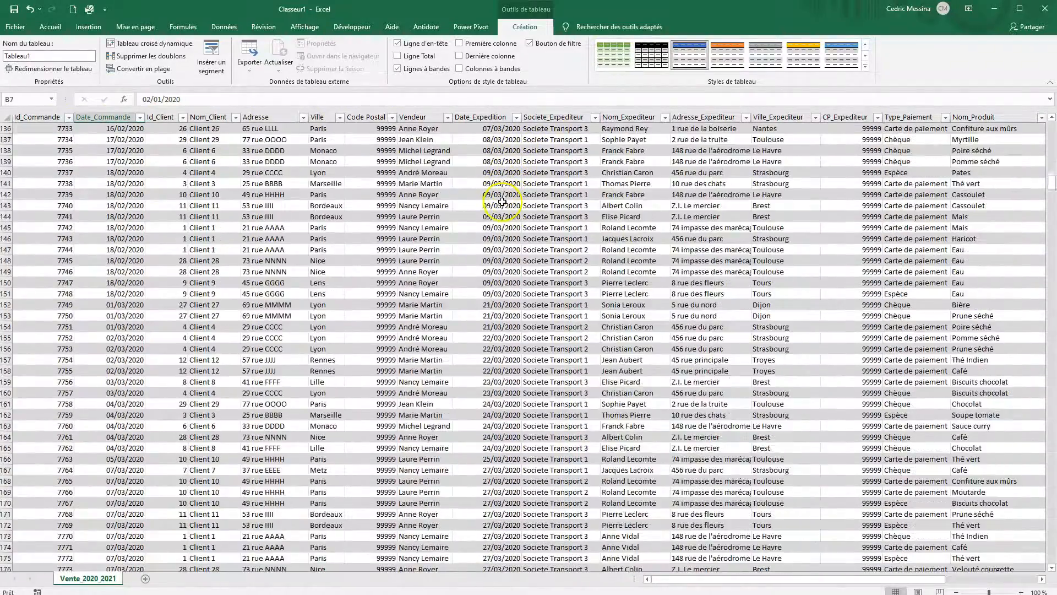
{"action": "left_click_drag", "start_coordinate": [1052, 199], "coordinate": [1053, 126]}
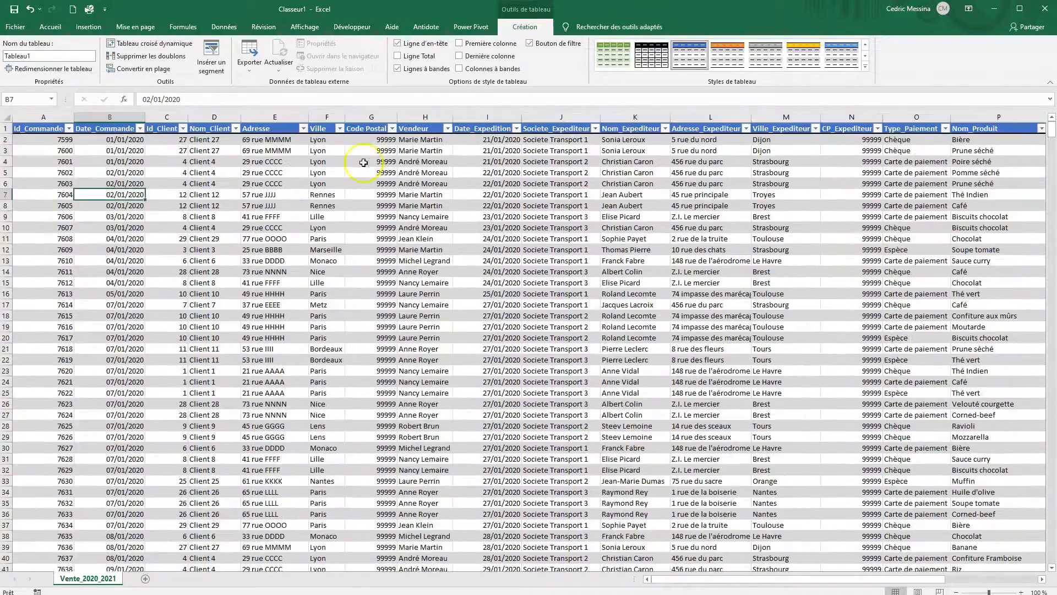
- Undo the table style and the table creation so the data is a plain range again
{"action": "left_click", "coordinate": [215, 162]}
{"action": "key", "text": "ctrl+a"}
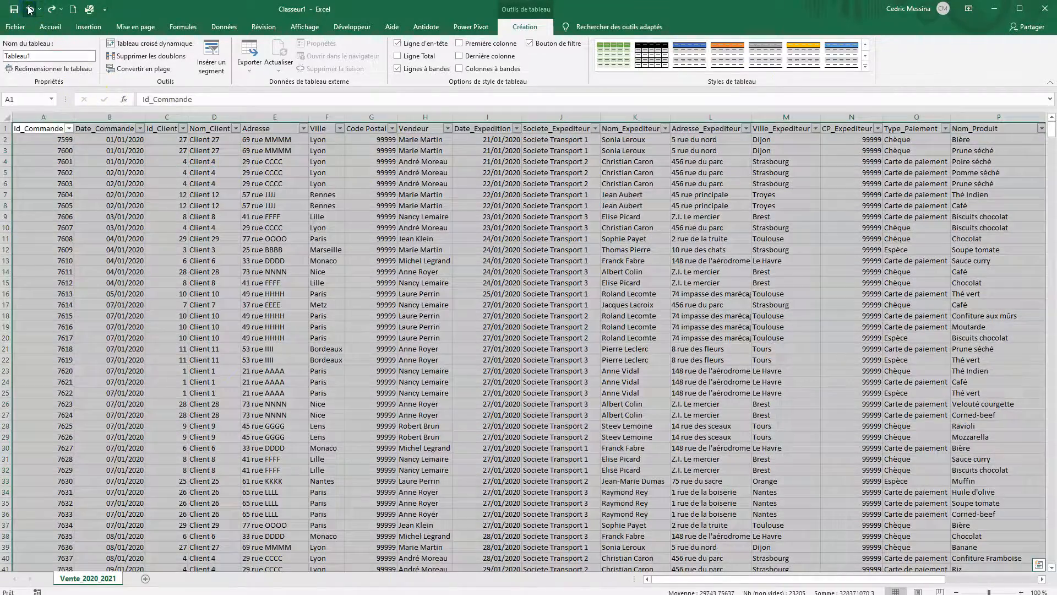
{"action": "left_click", "coordinate": [30, 10]}
{"action": "left_click", "coordinate": [33, 162]}
{"action": "scroll", "coordinate": [88, 176], "scroll_direction": "down", "scroll_amount": 18}
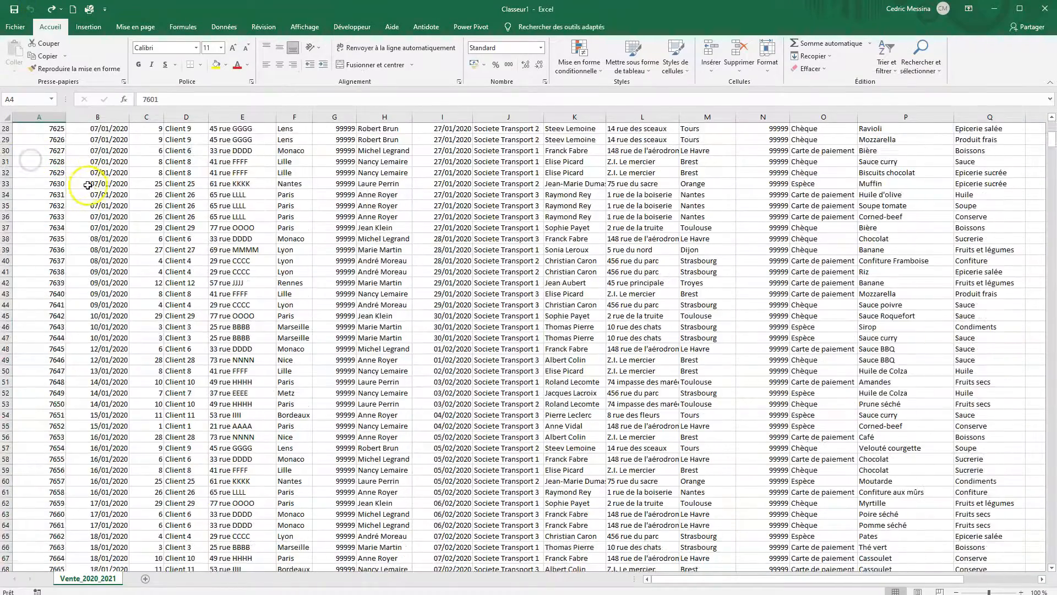
{"action": "scroll", "coordinate": [92, 182], "scroll_direction": "down", "scroll_amount": 3}
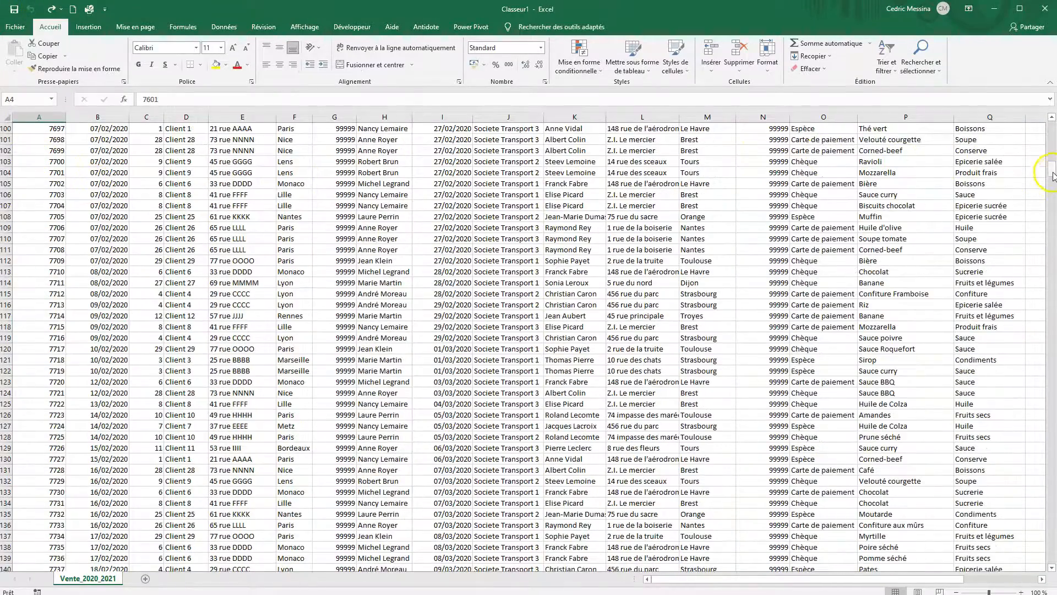
{"action": "left_click_drag", "start_coordinate": [1052, 160], "coordinate": [1052, 122]}
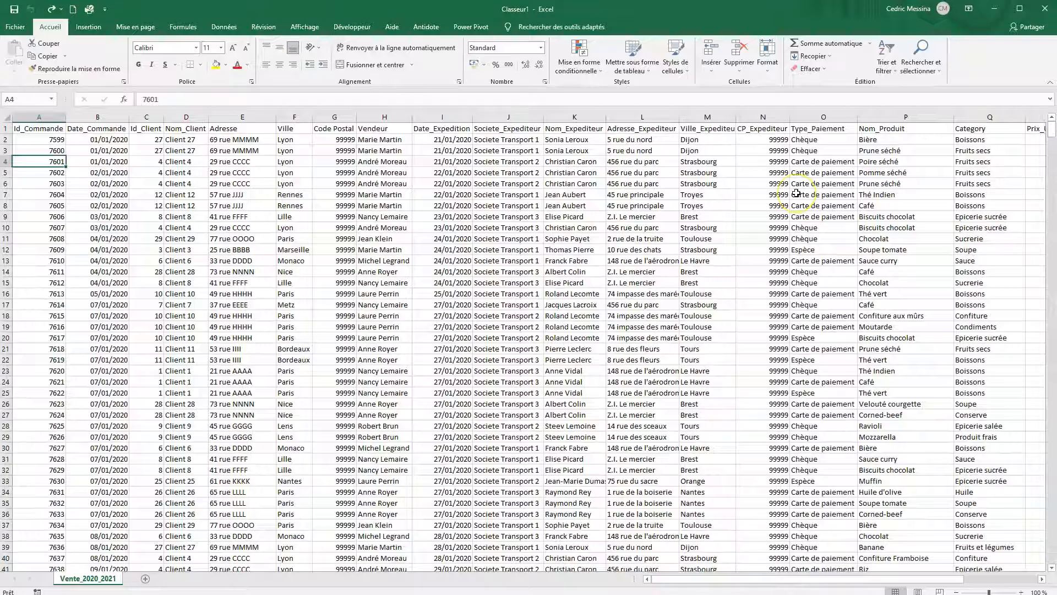
- Freeze the top row of the Vente_2020_2021 sheet with the Figer la ligne supérieure option
{"action": "left_click", "coordinate": [63, 262]}
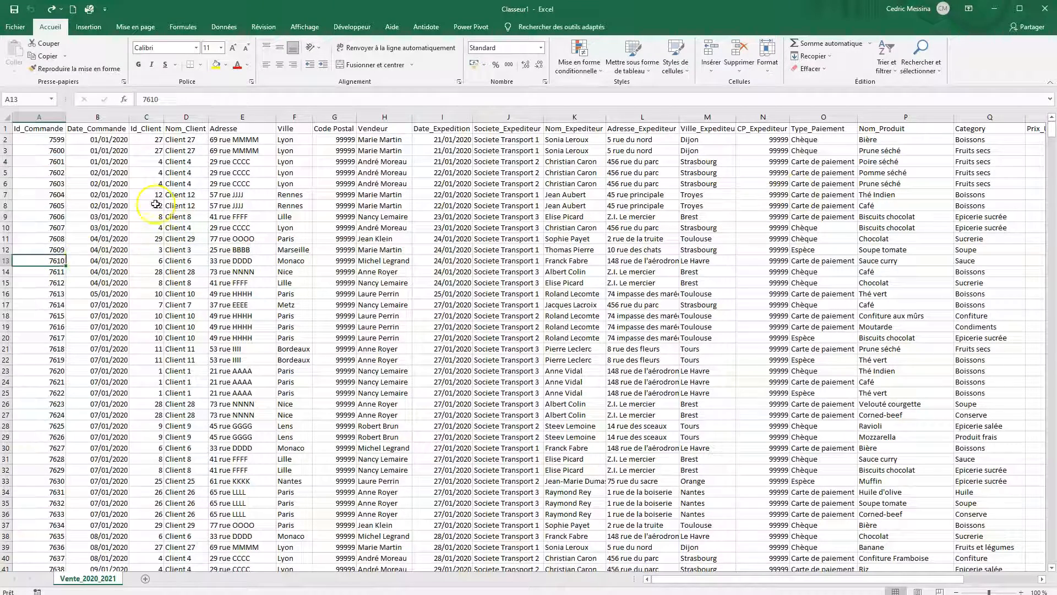
{"action": "left_click", "coordinate": [107, 141]}
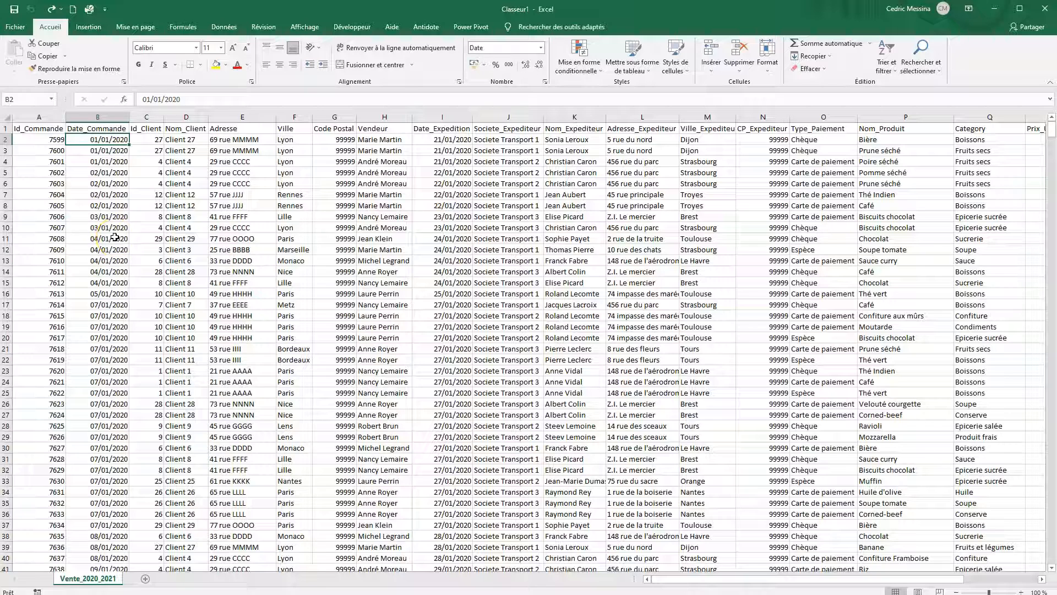
{"action": "left_click", "coordinate": [88, 258]}
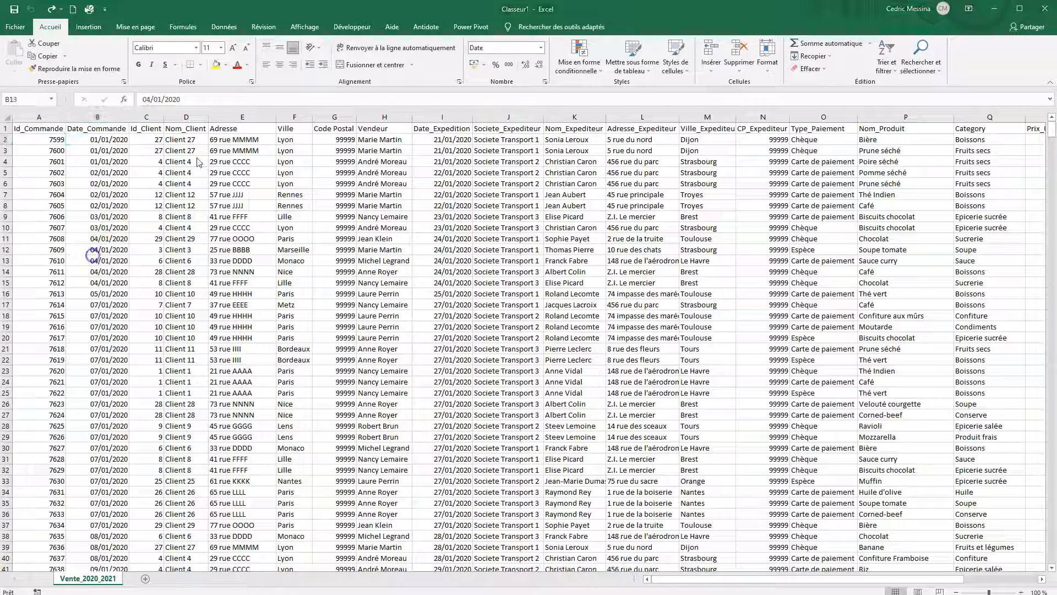
{"action": "left_click", "coordinate": [101, 151]}
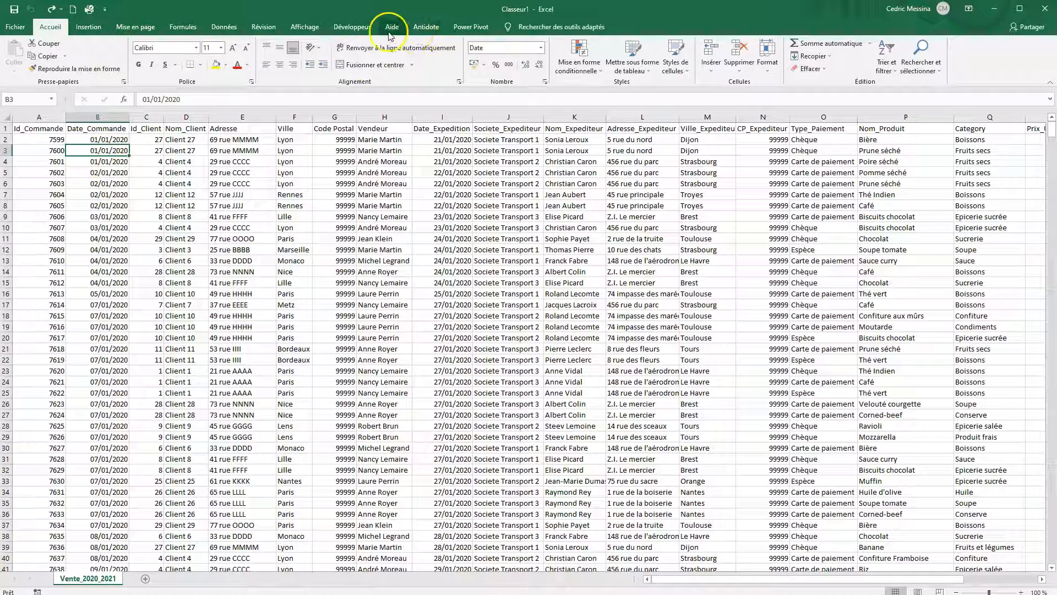
{"action": "left_click", "coordinate": [304, 26]}
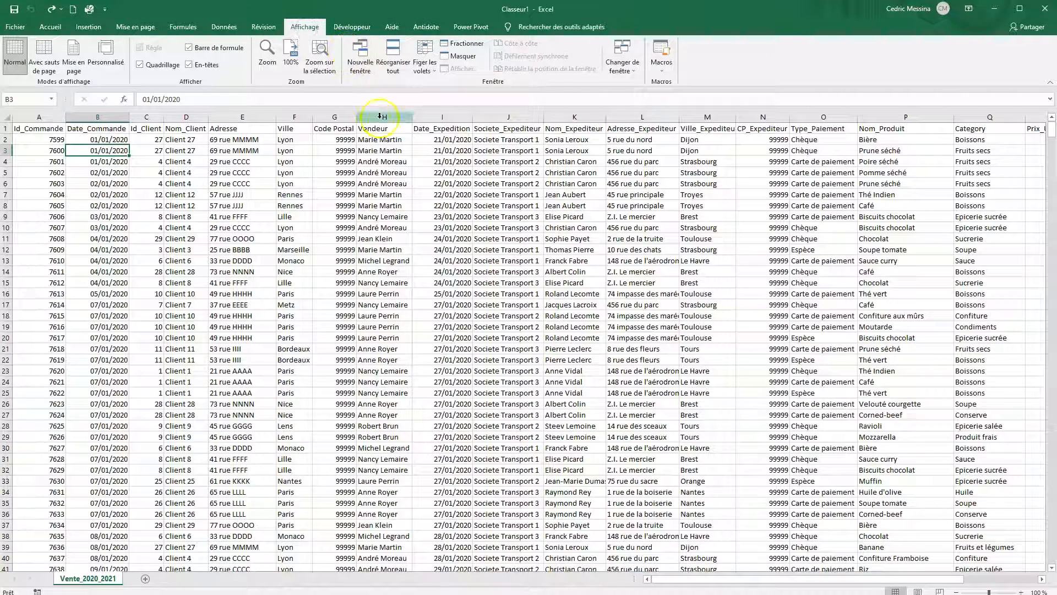
{"action": "left_click", "coordinate": [435, 70]}
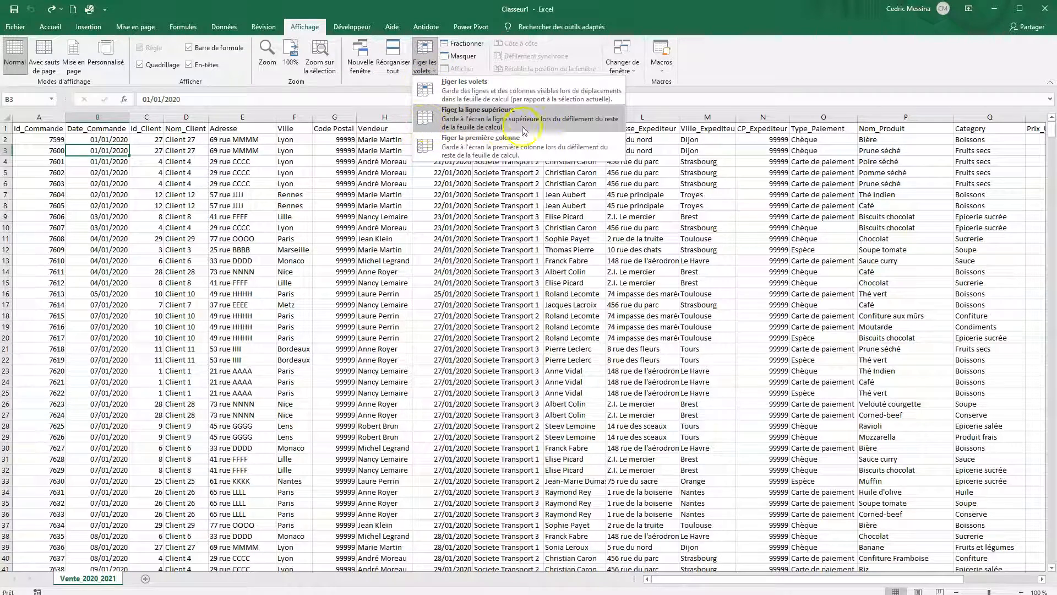
{"action": "left_click", "coordinate": [464, 129]}
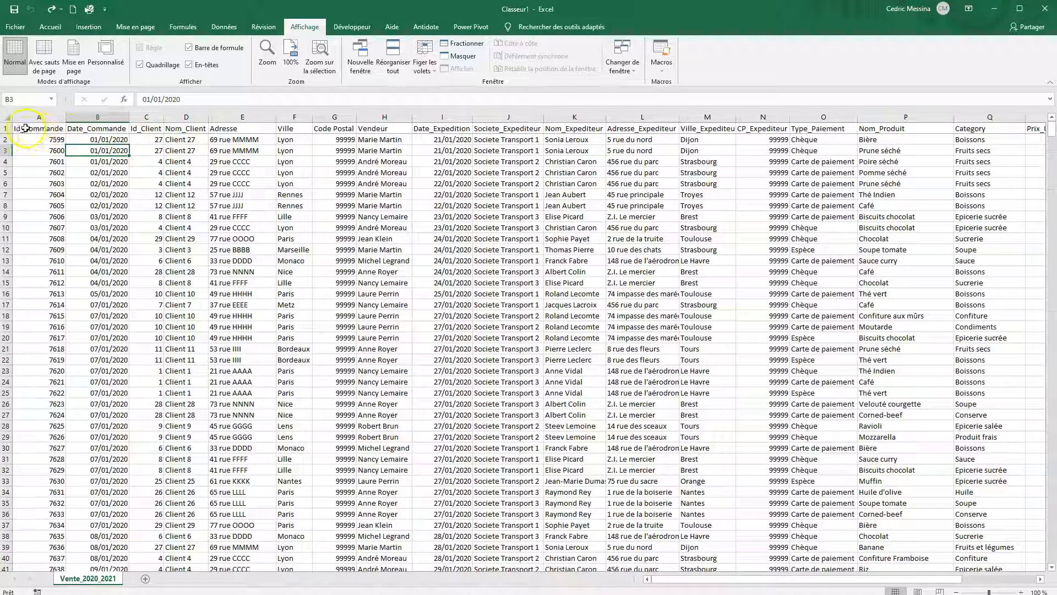
- Check header row 1 against the sales rows further down the sheet, and return to the first rows
{"action": "left_click", "coordinate": [7, 129]}
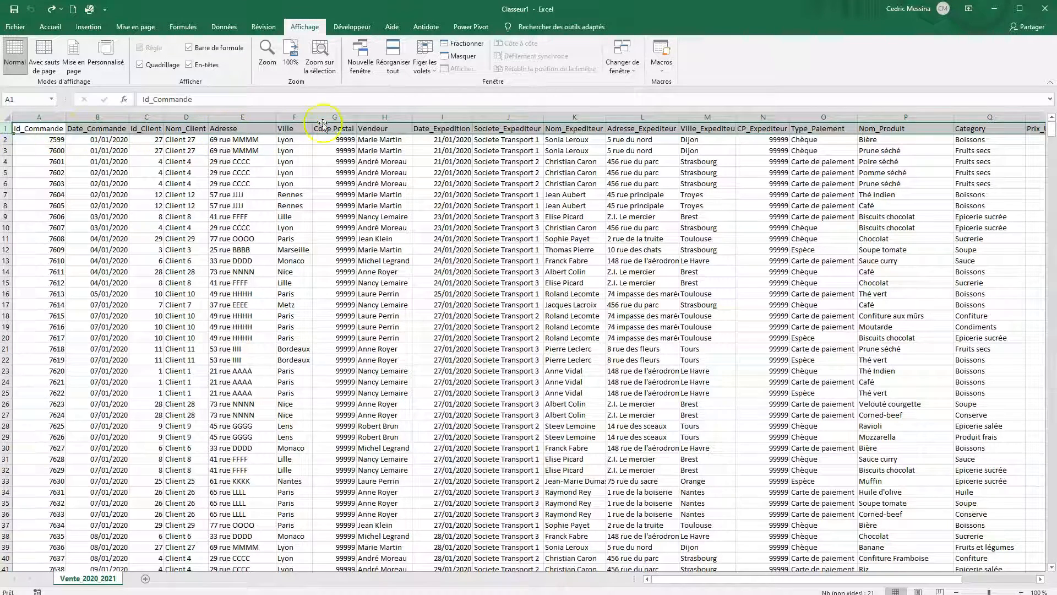
{"action": "left_click", "coordinate": [226, 150]}
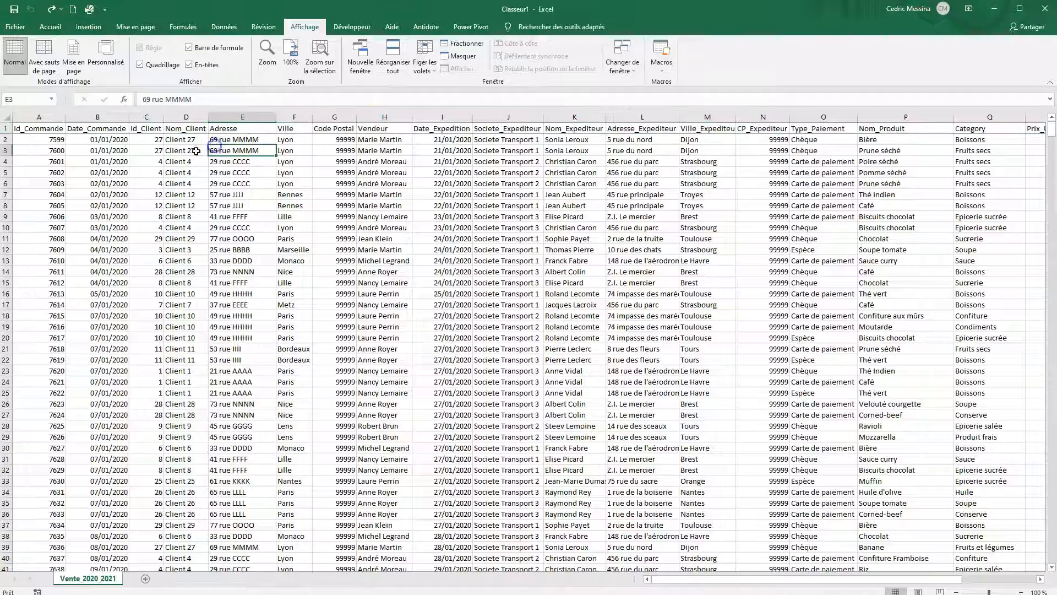
{"action": "scroll", "coordinate": [168, 153], "scroll_direction": "down", "scroll_amount": 9}
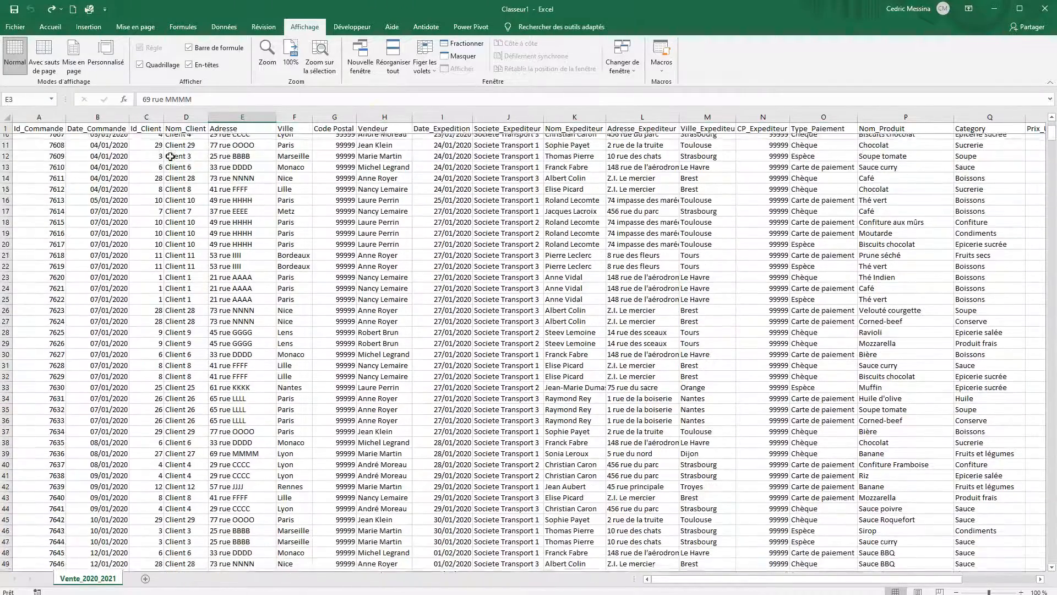
{"action": "scroll", "coordinate": [170, 157], "scroll_direction": "down", "scroll_amount": 1}
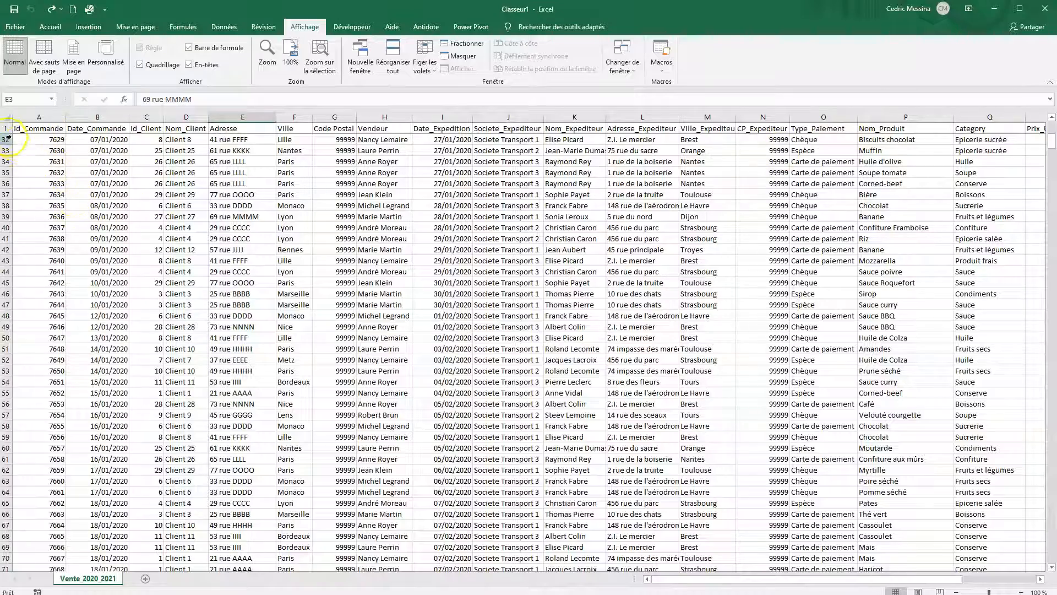
{"action": "scroll", "coordinate": [82, 199], "scroll_direction": "down", "scroll_amount": 18}
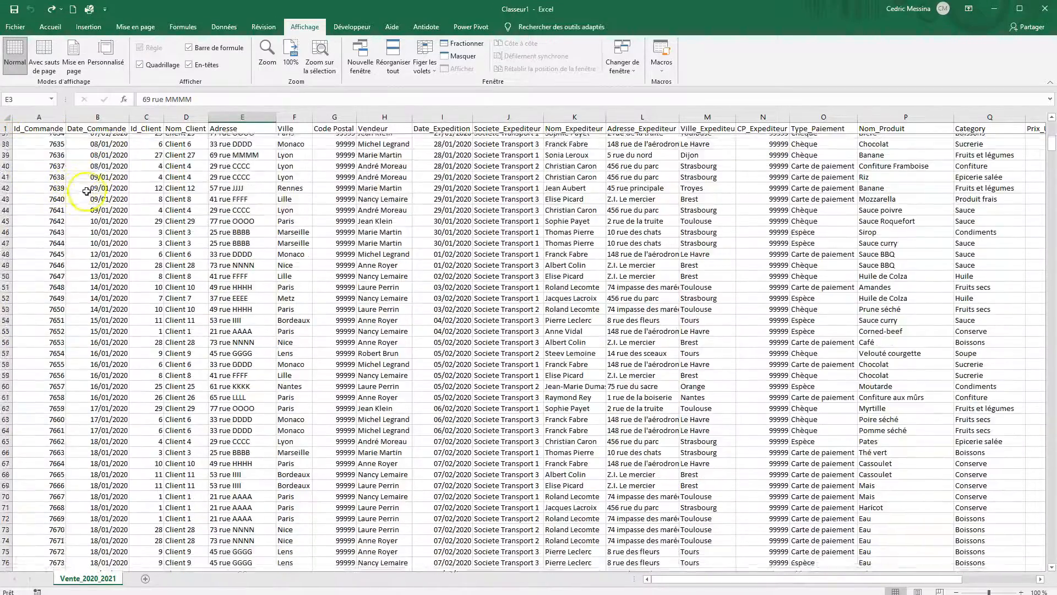
{"action": "scroll", "coordinate": [146, 194], "scroll_direction": "down", "scroll_amount": 20}
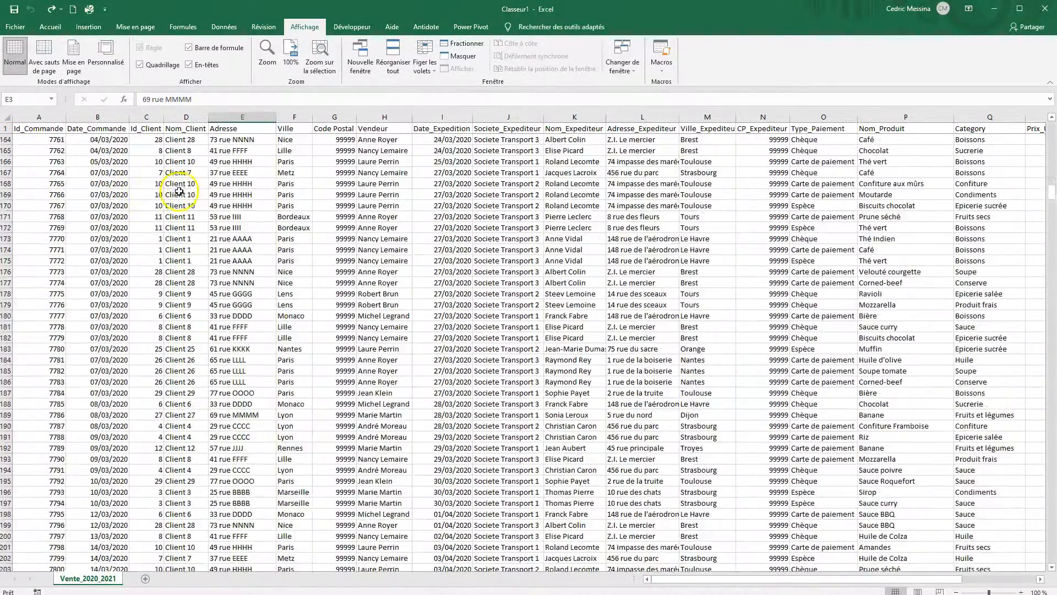
{"action": "left_click_drag", "start_coordinate": [1051, 223], "coordinate": [1050, 108]}
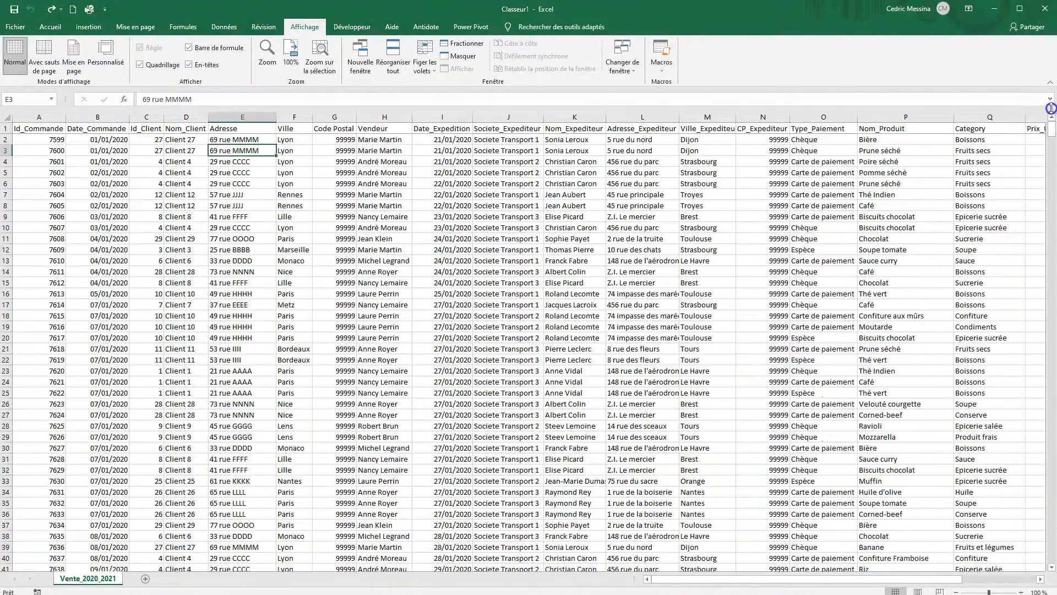
- Apply the Figer la ligne supérieure option again and check the header row against the rows below
{"action": "left_click", "coordinate": [422, 65]}
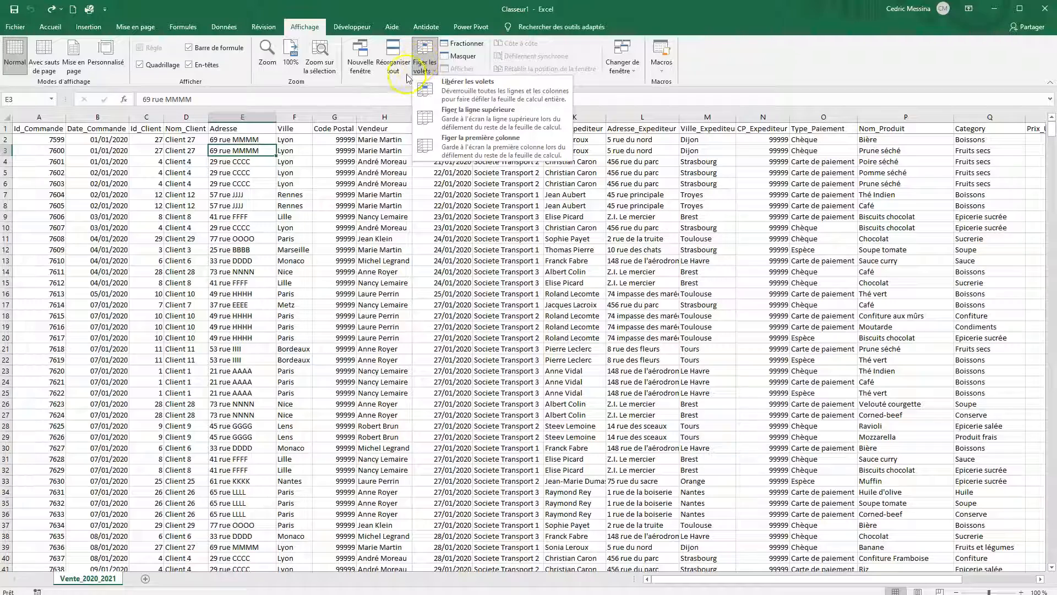
{"action": "left_click", "coordinate": [490, 130]}
{"action": "scroll", "coordinate": [122, 165], "scroll_direction": "down", "scroll_amount": 4}
{"action": "scroll", "coordinate": [122, 171], "scroll_direction": "up", "scroll_amount": 4}
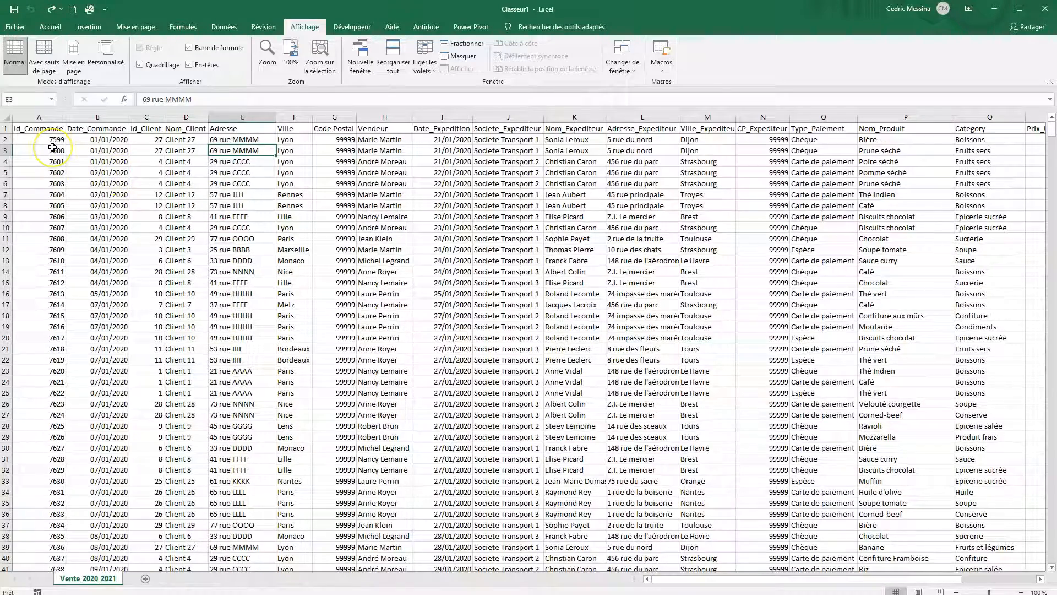
- Release the frozen panes with the Libérer les volets option and check how header row 1 behaves while scrolling
{"action": "left_click", "coordinate": [53, 148]}
{"action": "left_click", "coordinate": [366, 169]}
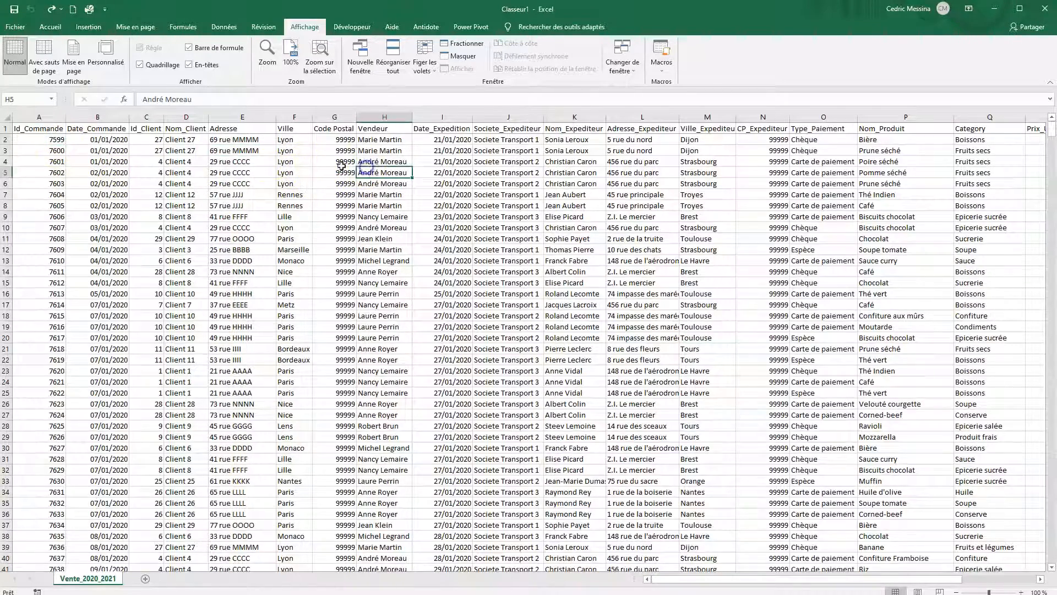
{"action": "left_click", "coordinate": [7, 128]}
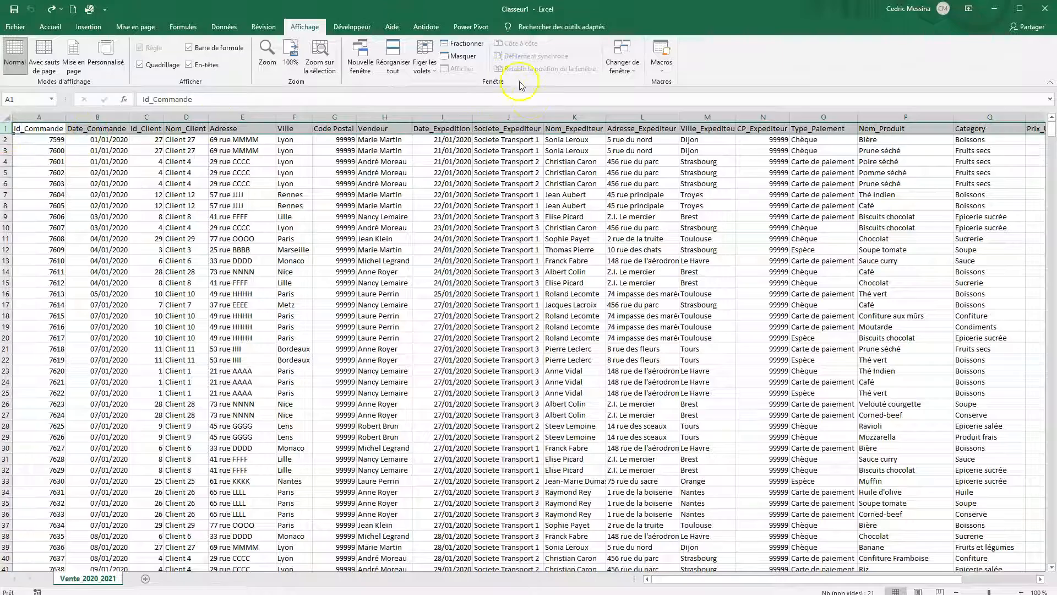
{"action": "left_click", "coordinate": [425, 59]}
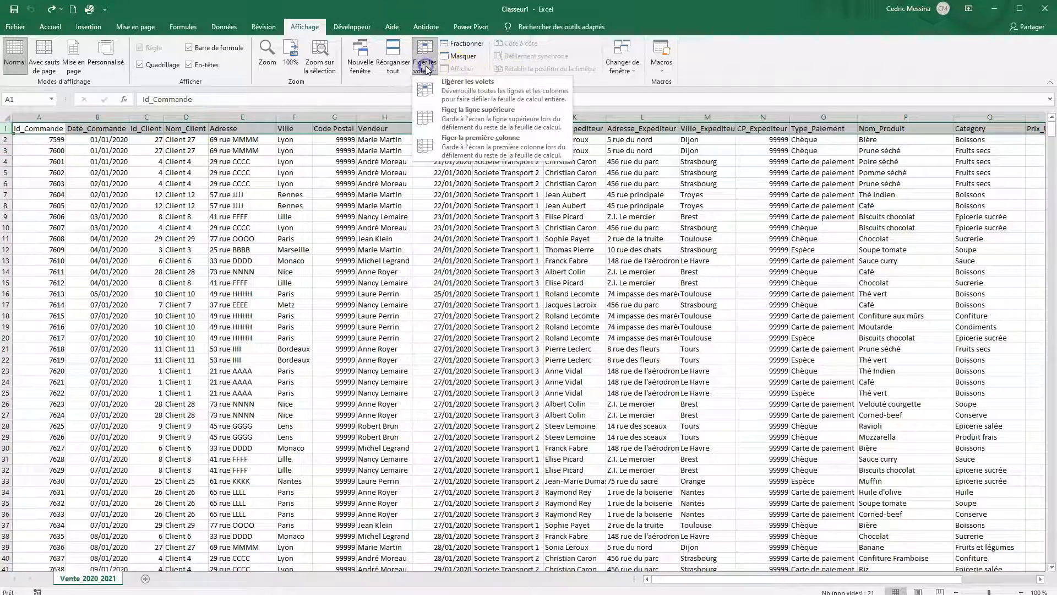
{"action": "left_click", "coordinate": [469, 96]}
{"action": "left_click", "coordinate": [147, 183]}
{"action": "scroll", "coordinate": [149, 186], "scroll_direction": "down", "scroll_amount": 16}
{"action": "scroll", "coordinate": [149, 186], "scroll_direction": "up", "scroll_amount": 16}
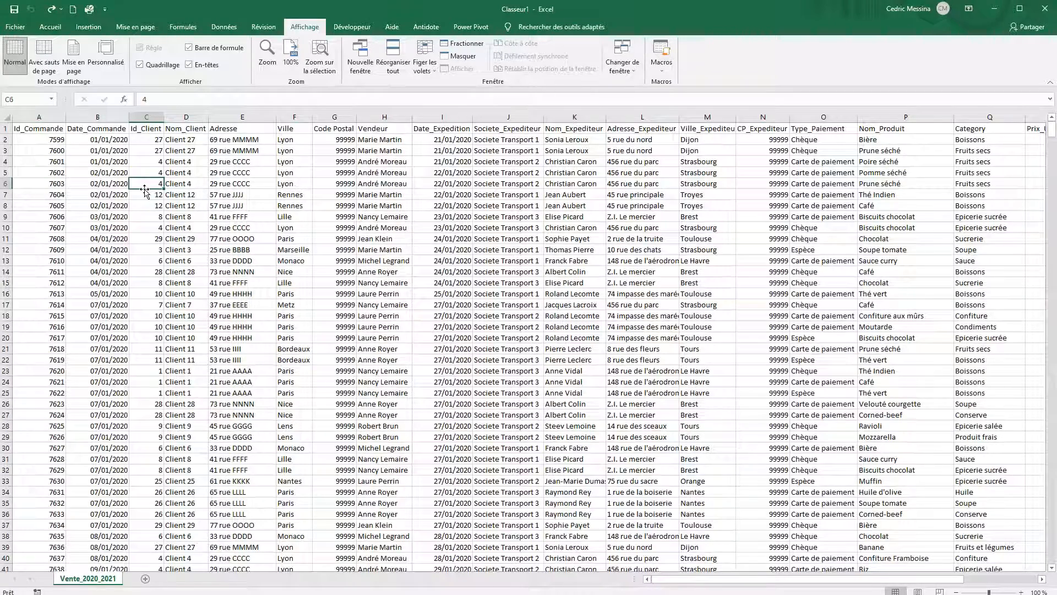
- Freeze the first column of the Vente_2020_2021 sheet with the Figer la première colonne option
{"action": "left_click", "coordinate": [425, 69]}
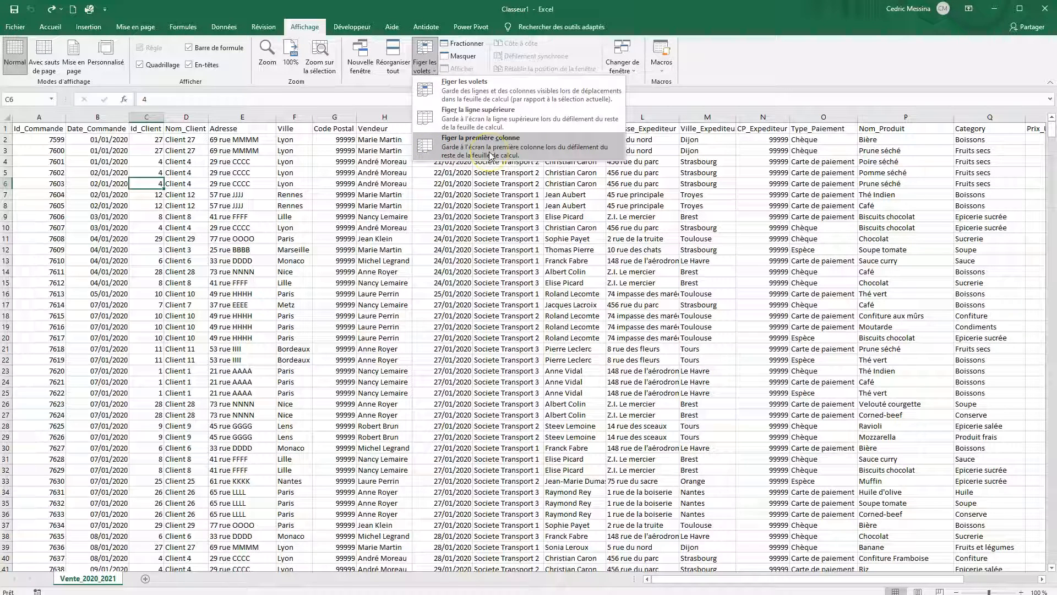
{"action": "left_click", "coordinate": [356, 213]}
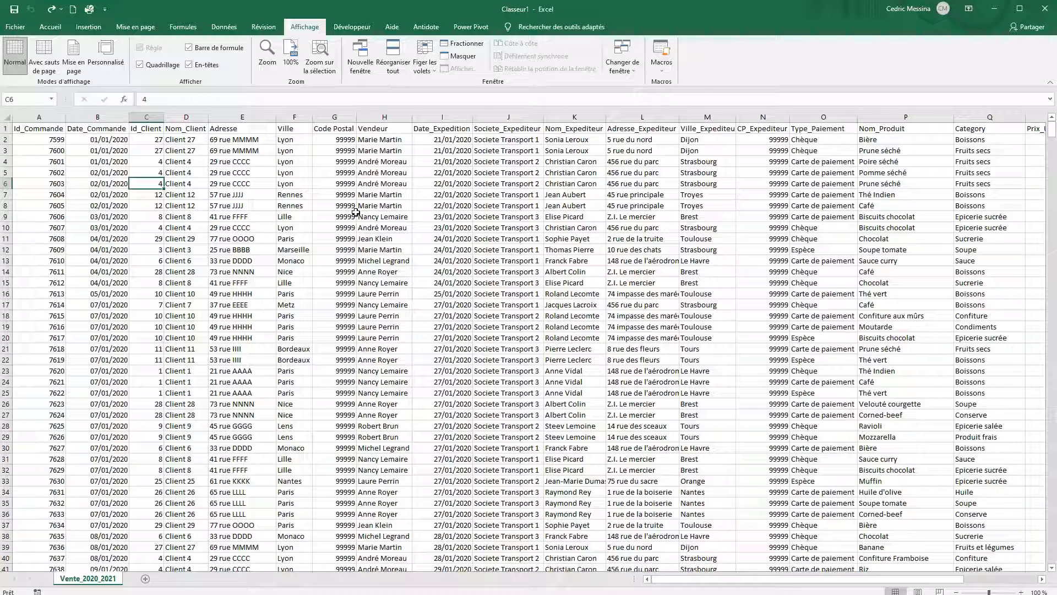
{"action": "left_click", "coordinate": [429, 65]}
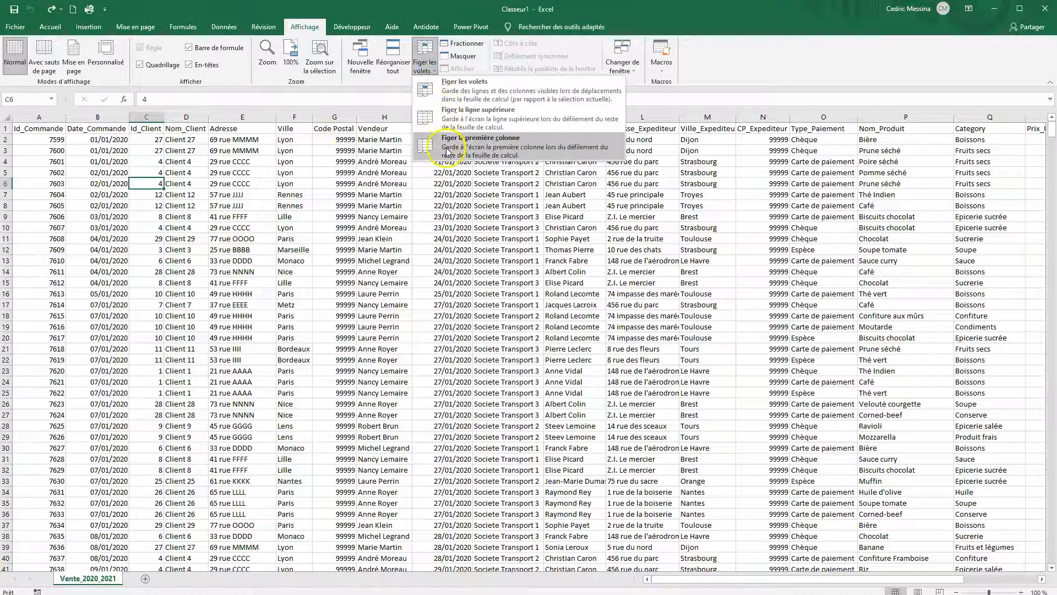
{"action": "left_click", "coordinate": [448, 153]}
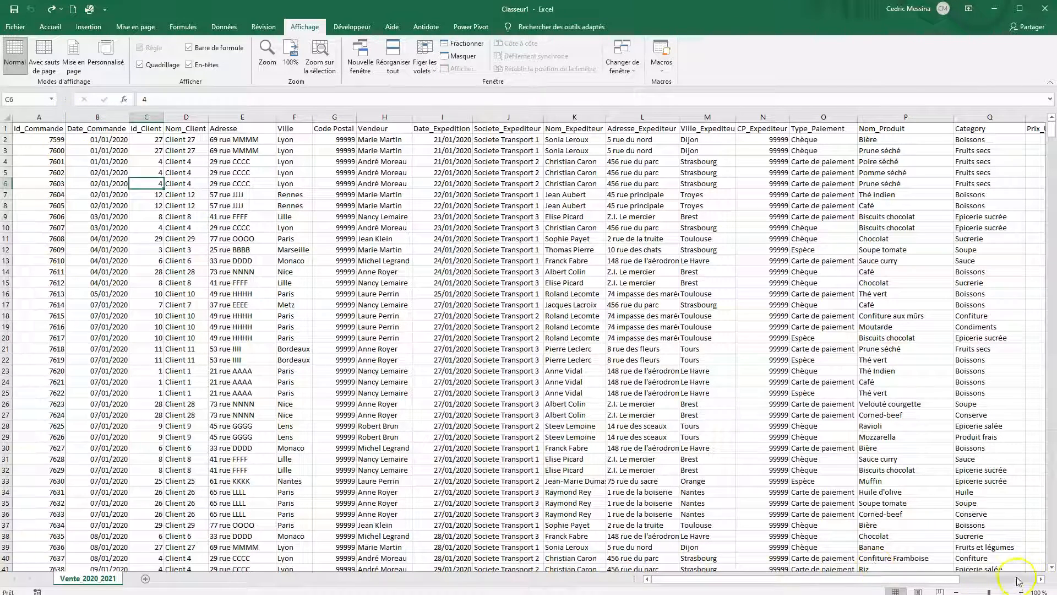
- Check the Id_Commande column against the last columns of the data, and return to the first columns
{"action": "left_click_drag", "start_coordinate": [1043, 579], "coordinate": [1042, 580]}
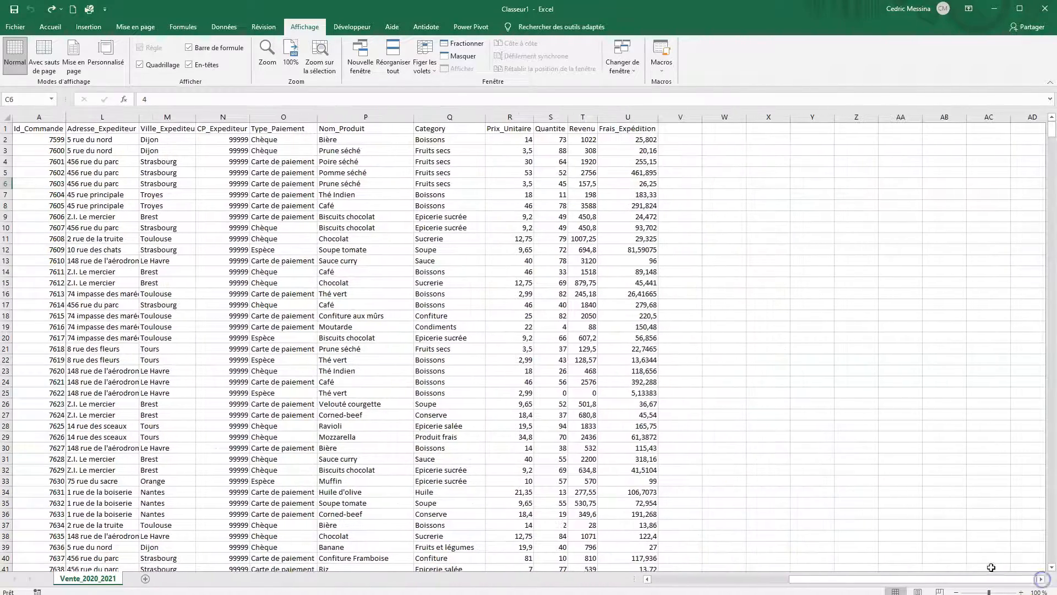
{"action": "left_click_drag", "start_coordinate": [32, 140], "coordinate": [34, 291]}
{"action": "left_click", "coordinate": [34, 218]}
{"action": "left_click", "coordinate": [33, 171]}
{"action": "left_click_drag", "start_coordinate": [32, 141], "coordinate": [29, 217]}
{"action": "left_click_drag", "start_coordinate": [815, 580], "coordinate": [531, 580]}
{"action": "left_click", "coordinate": [334, 327]}
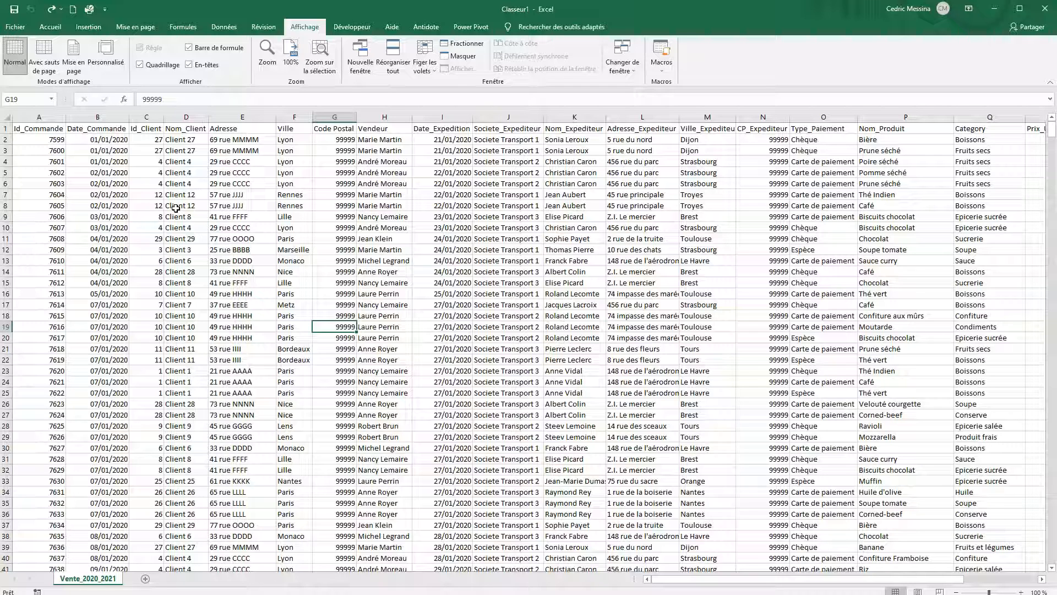
{"action": "left_click", "coordinate": [5, 130]}
{"action": "left_click", "coordinate": [41, 117]}
{"action": "left_click", "coordinate": [41, 139]}
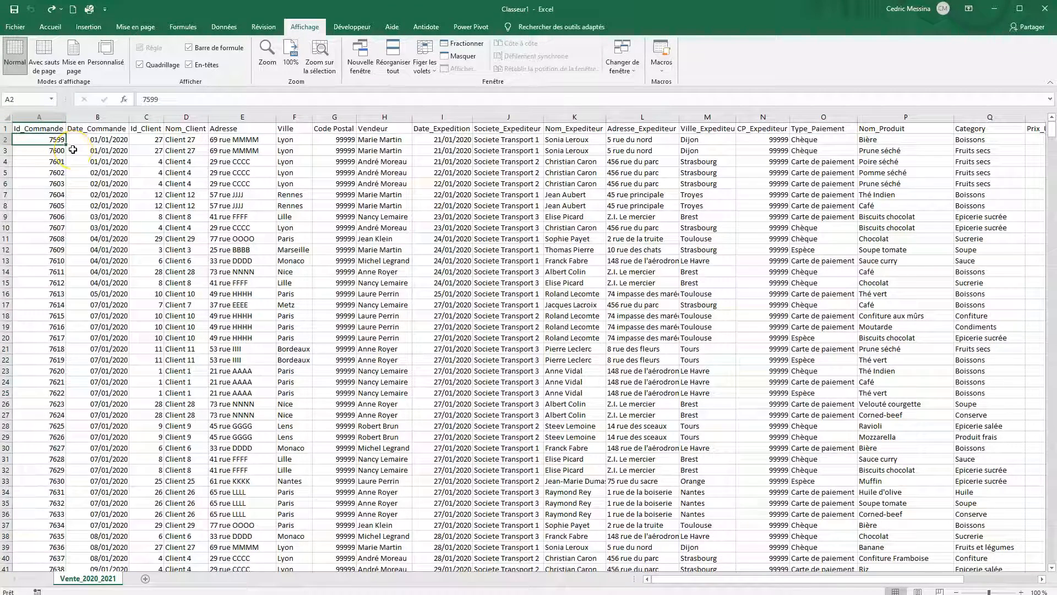
{"action": "left_click", "coordinate": [87, 160]}
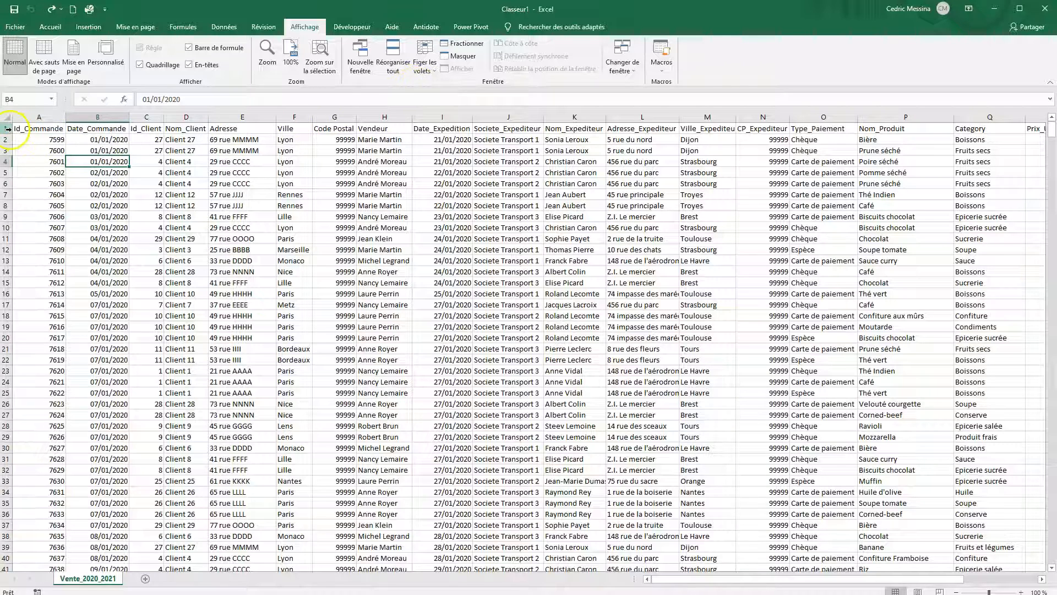
{"action": "left_click", "coordinate": [48, 117]}
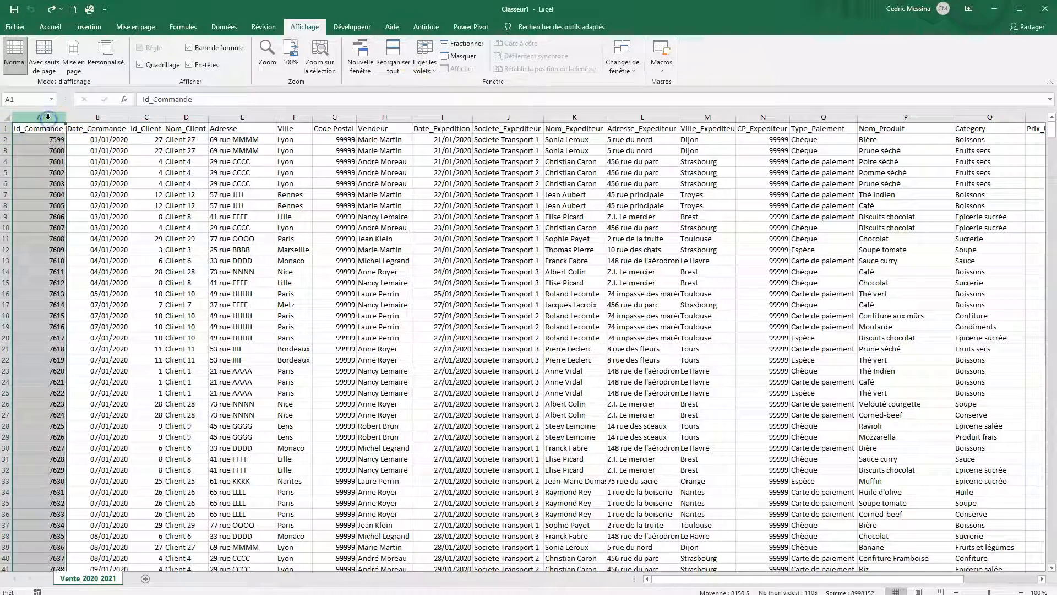
- Create a copy of the Vente_2020_2021 sheet and place it after the original
{"action": "right_click", "coordinate": [97, 580]}
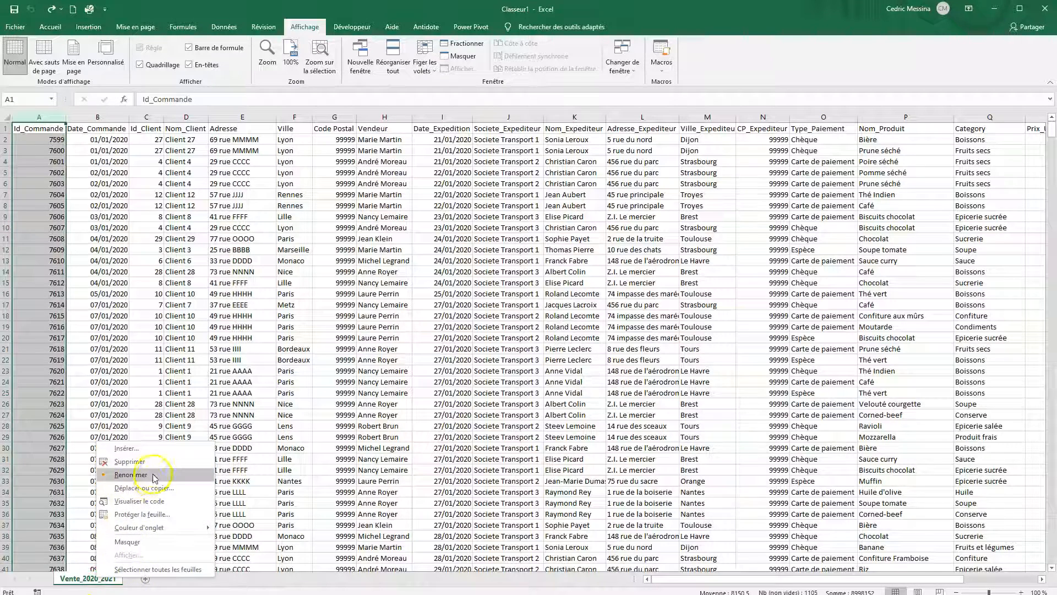
{"action": "left_click", "coordinate": [143, 488]}
{"action": "left_click", "coordinate": [78, 531]}
{"action": "left_click", "coordinate": [148, 547]}
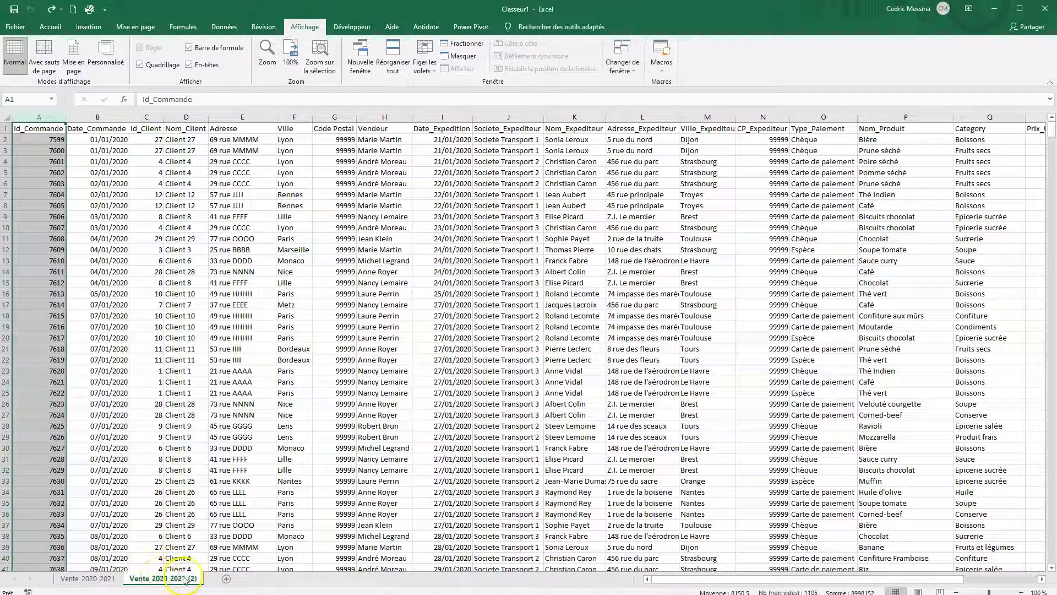
- Insert three blank rows above the headers and one blank column before Id_Commande on the copied sheet
{"action": "left_click", "coordinate": [146, 282]}
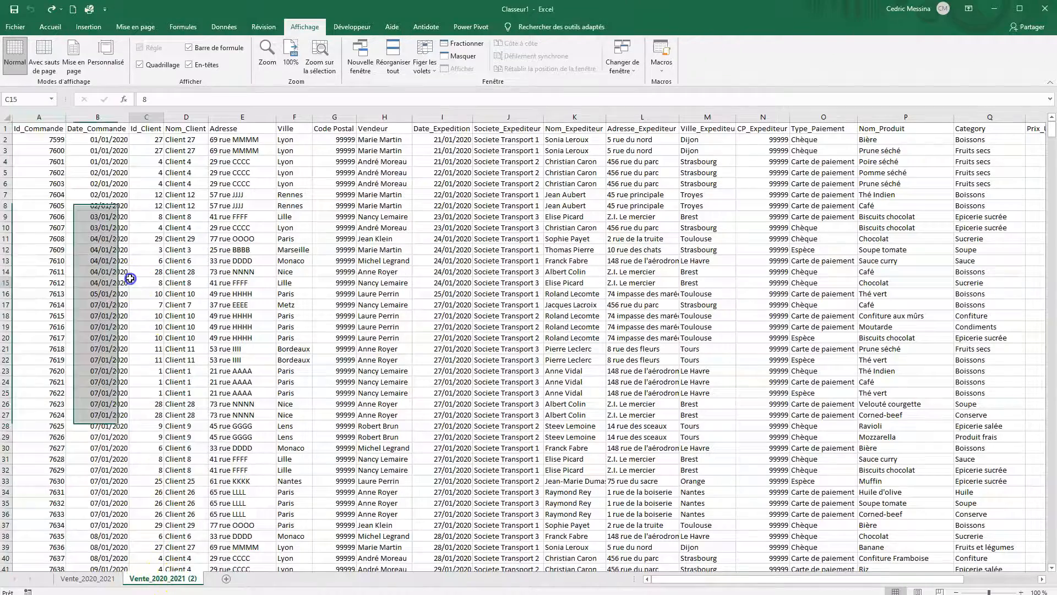
{"action": "right_click", "coordinate": [7, 129]}
{"action": "left_click", "coordinate": [50, 206]}
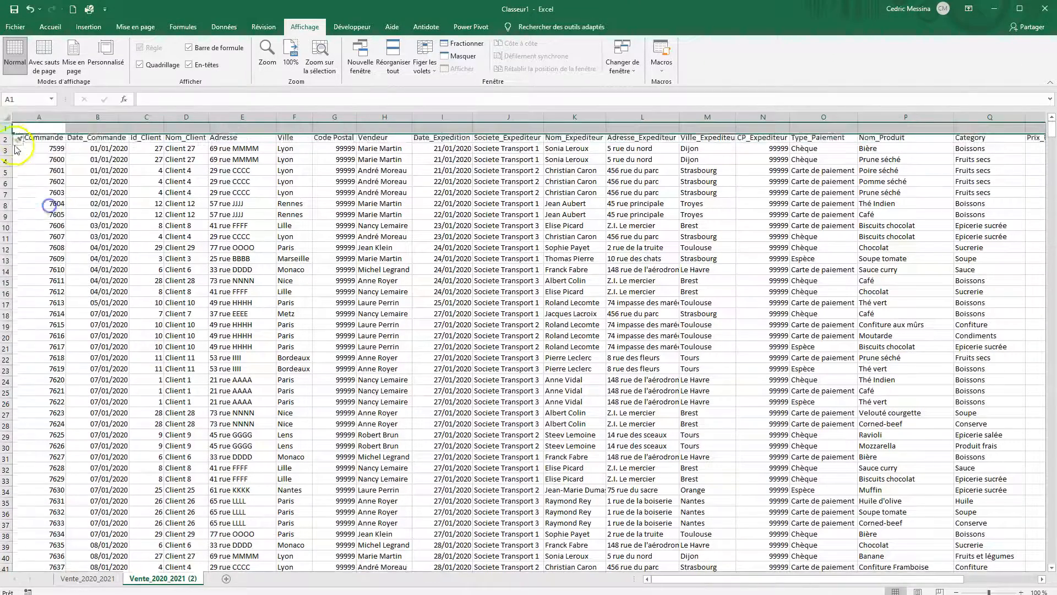
{"action": "right_click", "coordinate": [7, 125]}
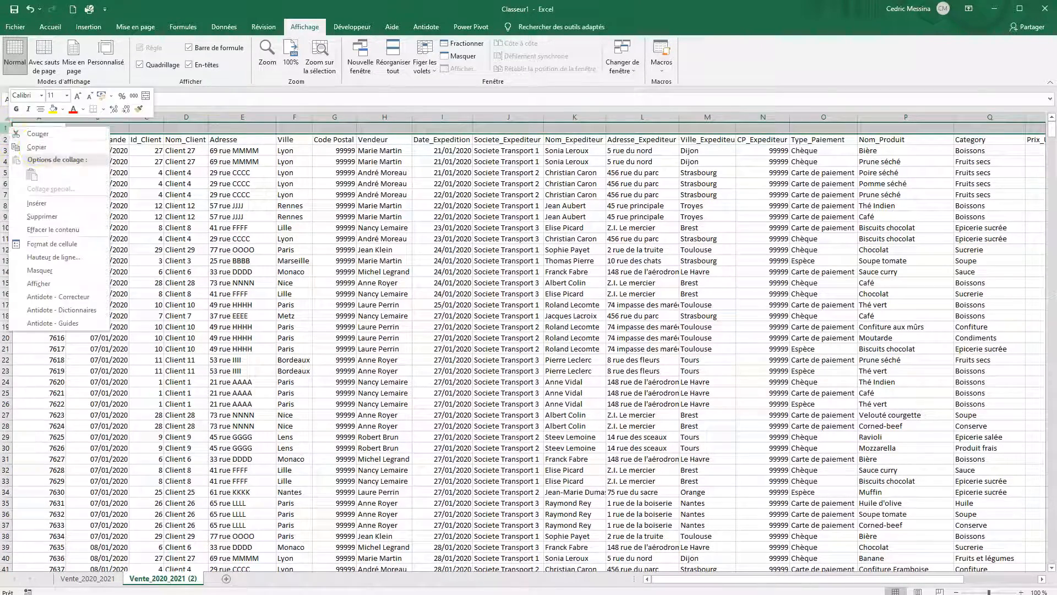
{"action": "left_click", "coordinate": [41, 205]}
{"action": "right_click", "coordinate": [9, 130]}
{"action": "left_click", "coordinate": [47, 205]}
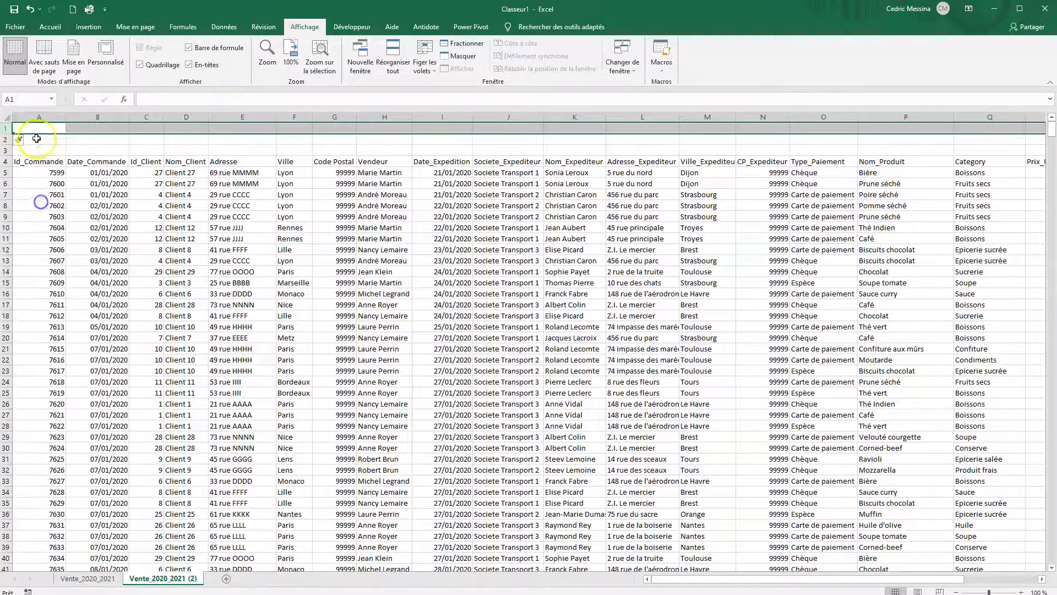
{"action": "right_click", "coordinate": [38, 117]}
{"action": "left_click", "coordinate": [66, 190]}
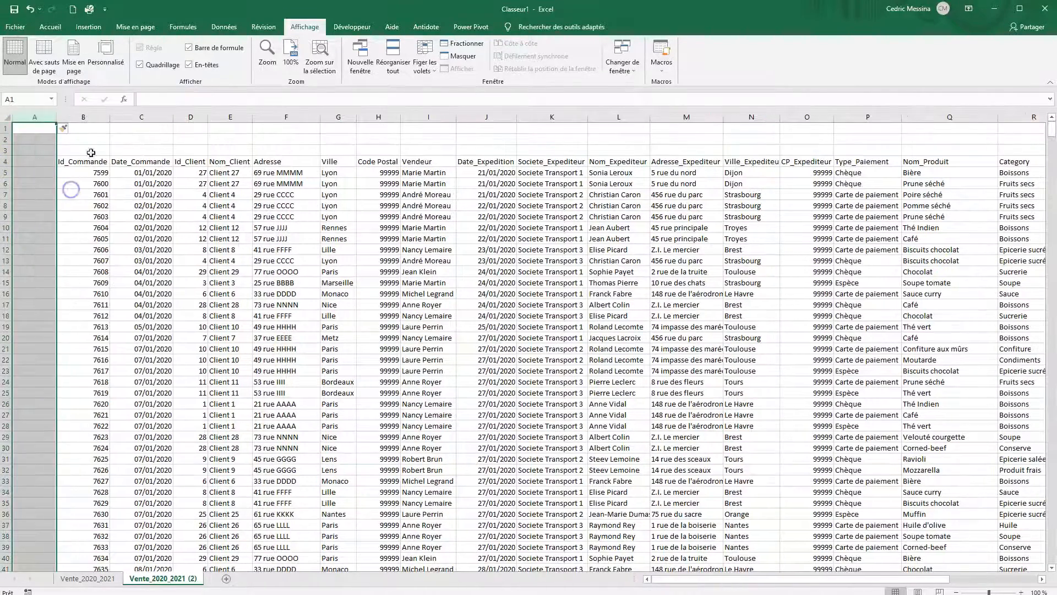
- Enter the formula =AUJOURDHUI() in cell B2
{"action": "left_click", "coordinate": [88, 139]}
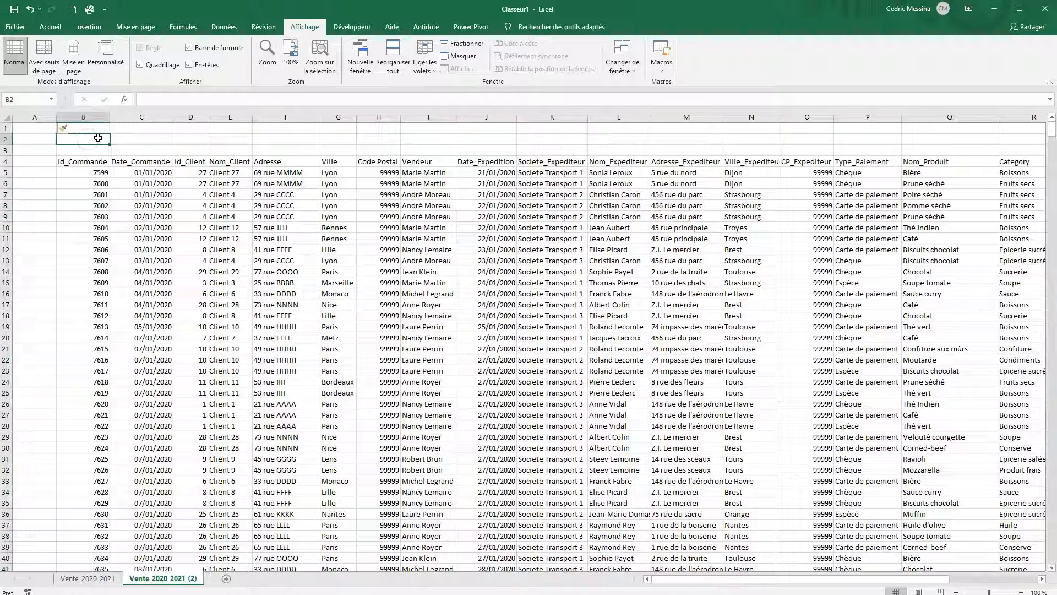
{"action": "type", "text": "=aujo"}
{"action": "double_click", "coordinate": [96, 151]}
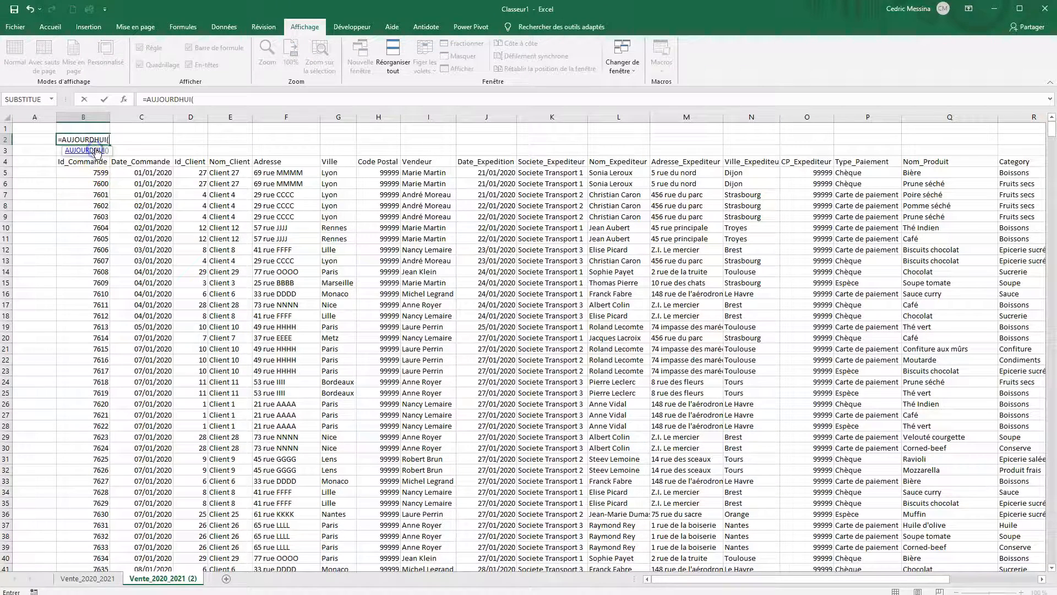
{"action": "type", "text": ")"}
{"action": "key", "text": "Return"}
- Enter the title "Liste des ventes" in cell C2
{"action": "left_click", "coordinate": [125, 139]}
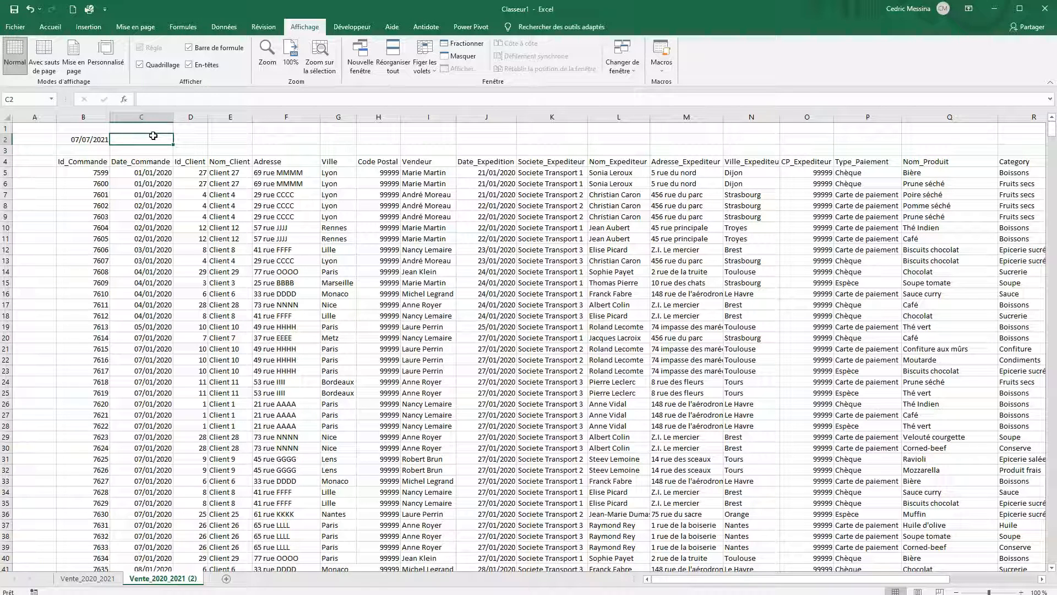
{"action": "type", "text": "Liste des ventes"}
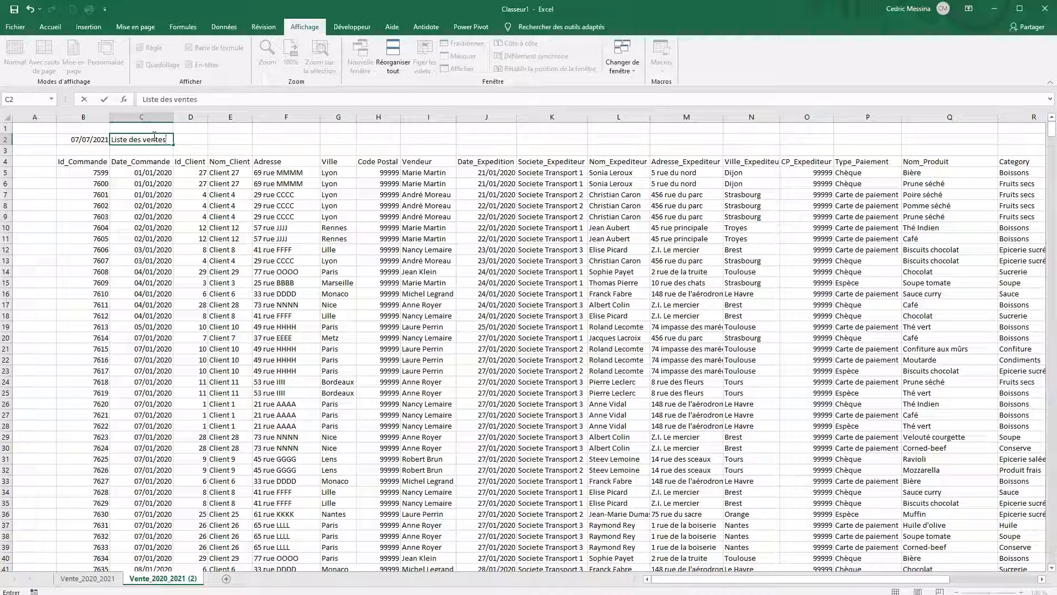
{"action": "key", "text": "Return"}
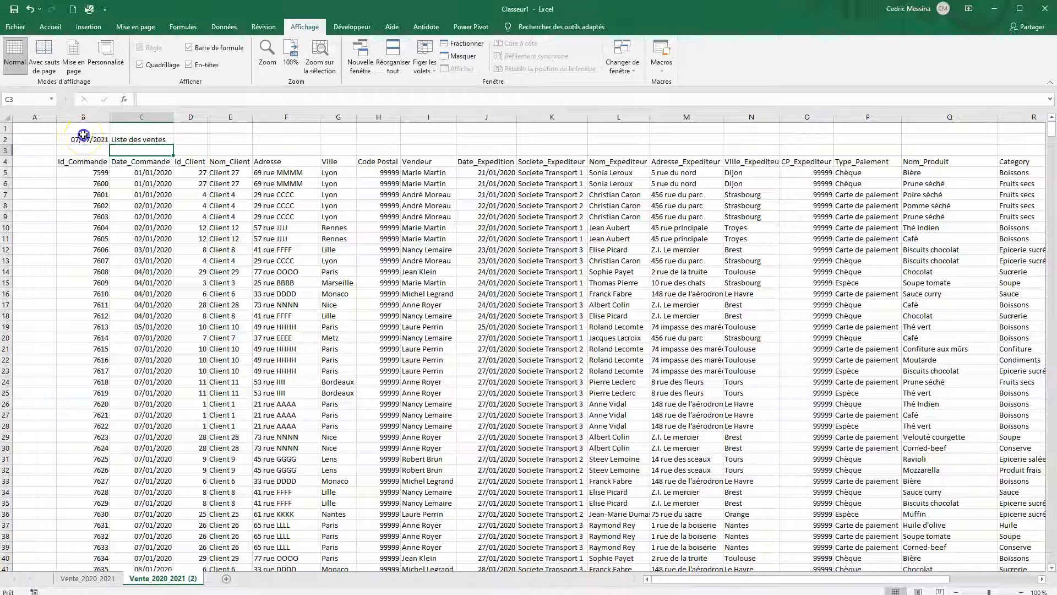
- Format the date and title in B2:C2 as bold, size 14, with a blue font colour
{"action": "left_click_drag", "start_coordinate": [83, 135], "coordinate": [139, 139]}
{"action": "left_click", "coordinate": [50, 26]}
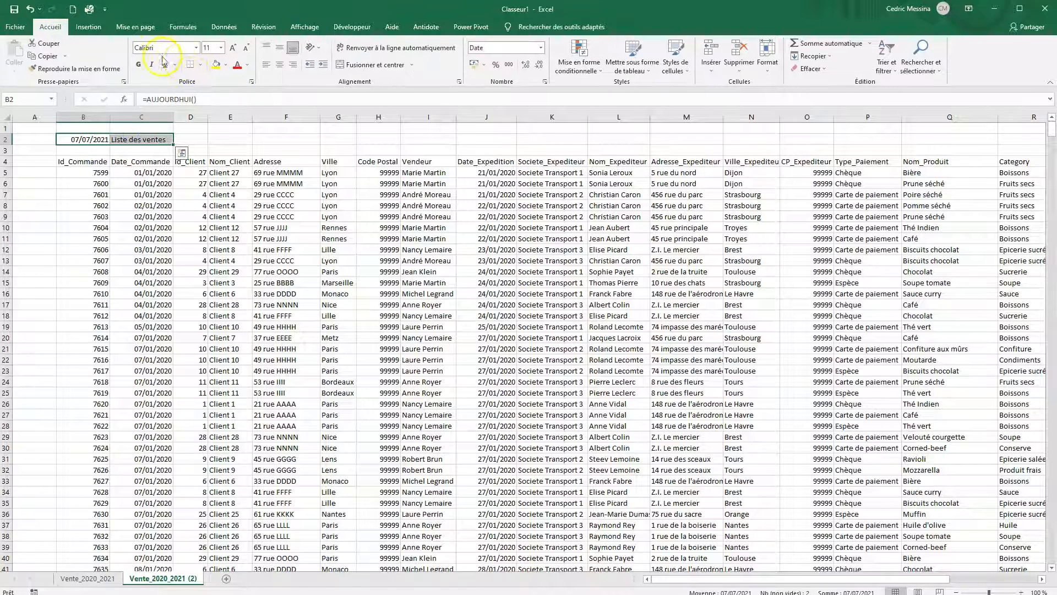
{"action": "left_click", "coordinate": [136, 65]}
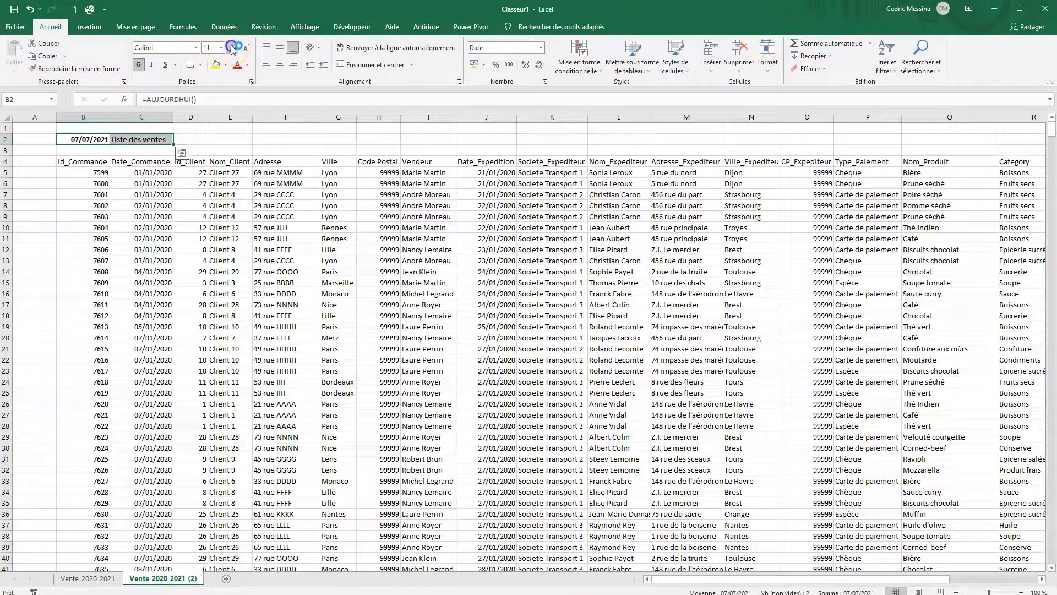
{"action": "left_click", "coordinate": [232, 47]}
{"action": "left_click", "coordinate": [233, 47]}
{"action": "left_click", "coordinate": [248, 66]}
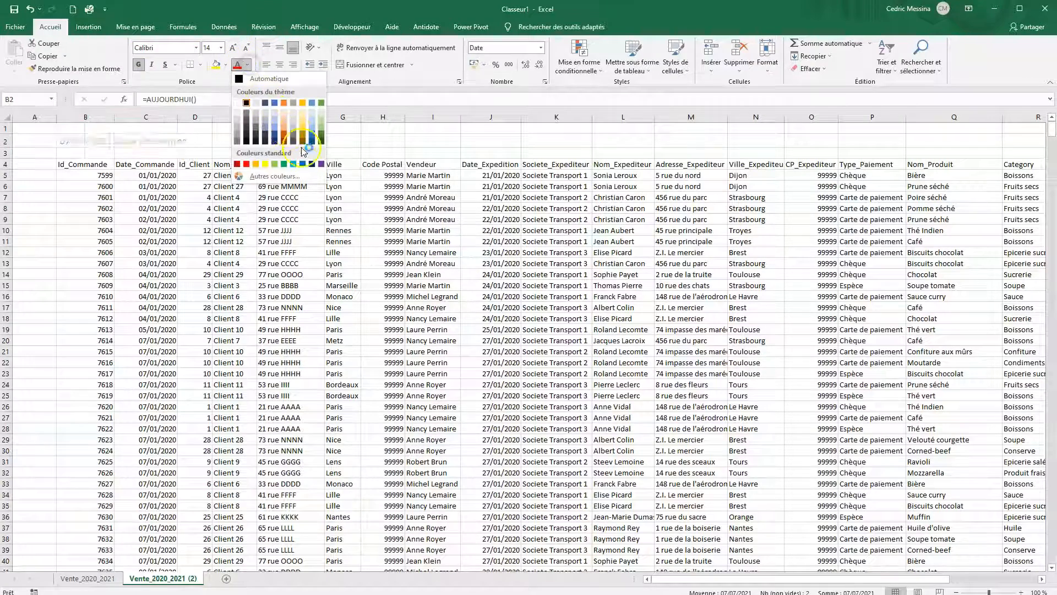
{"action": "left_click", "coordinate": [301, 165]}
{"action": "left_click", "coordinate": [263, 142]}
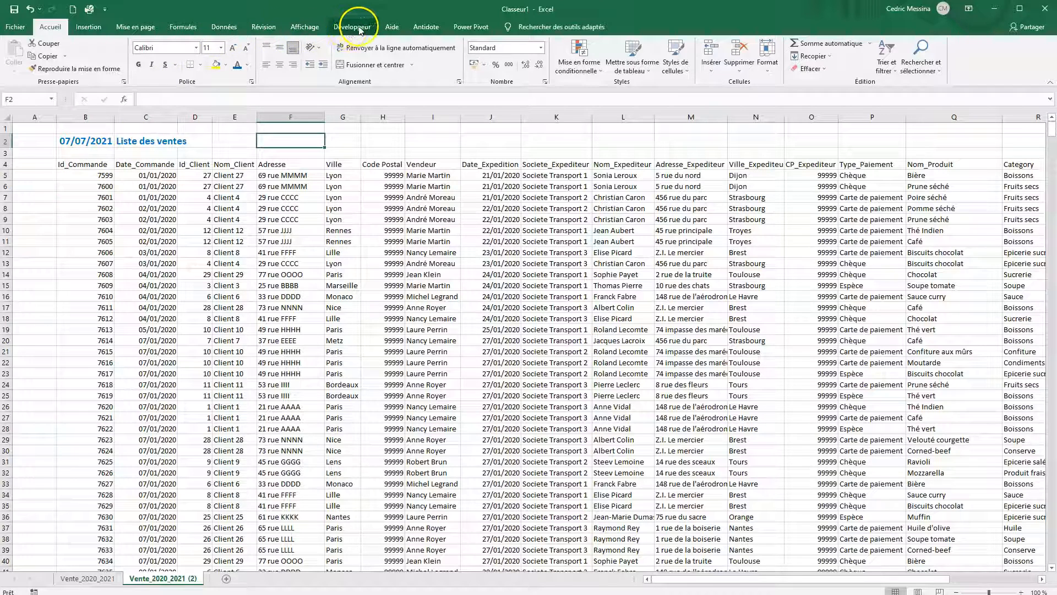
- Try the Figer la ligne supérieure option on the copied sheet and check the headers in row 4 while scrolling
{"action": "left_click", "coordinate": [306, 27]}
{"action": "left_click", "coordinate": [423, 59]}
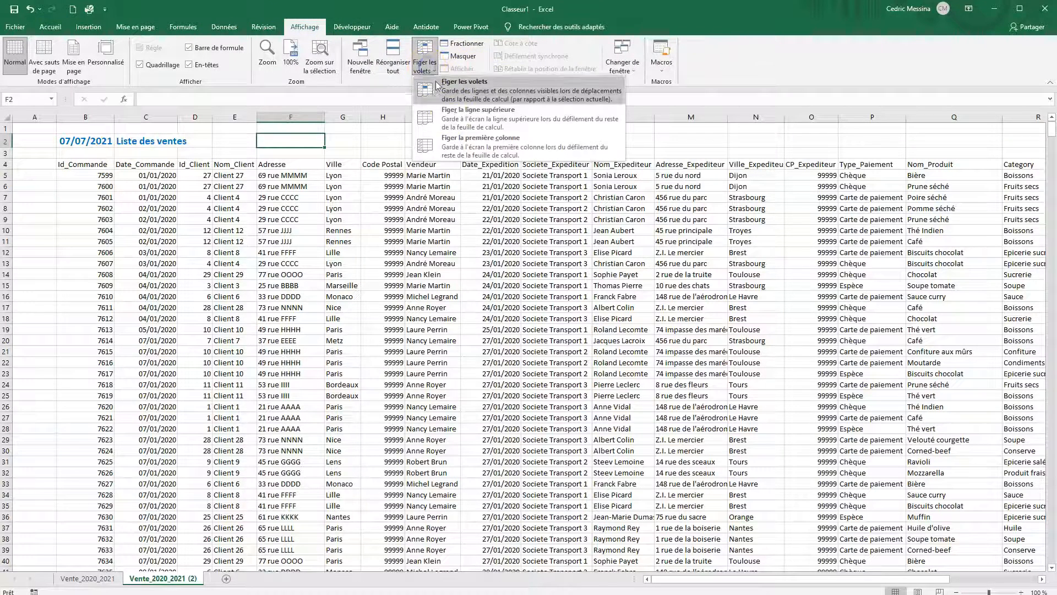
{"action": "left_click", "coordinate": [467, 126]}
{"action": "scroll", "coordinate": [194, 173], "scroll_direction": "down", "scroll_amount": 4}
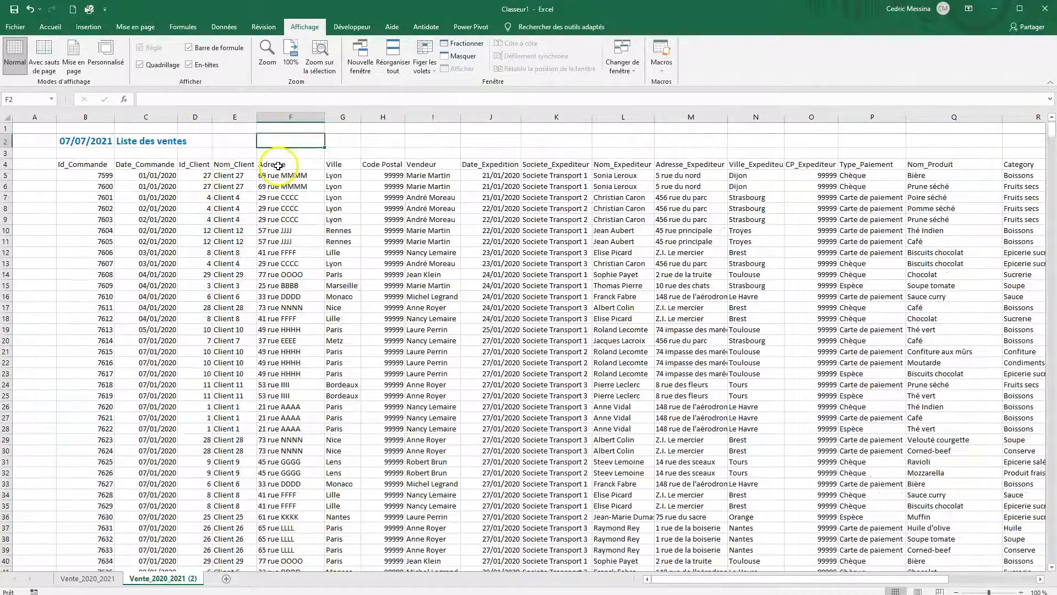
{"action": "scroll", "coordinate": [276, 148], "scroll_direction": "up", "scroll_amount": 4}
- Release the frozen top row on the copied sheet with the Libérer les volets option
{"action": "left_click", "coordinate": [200, 186]}
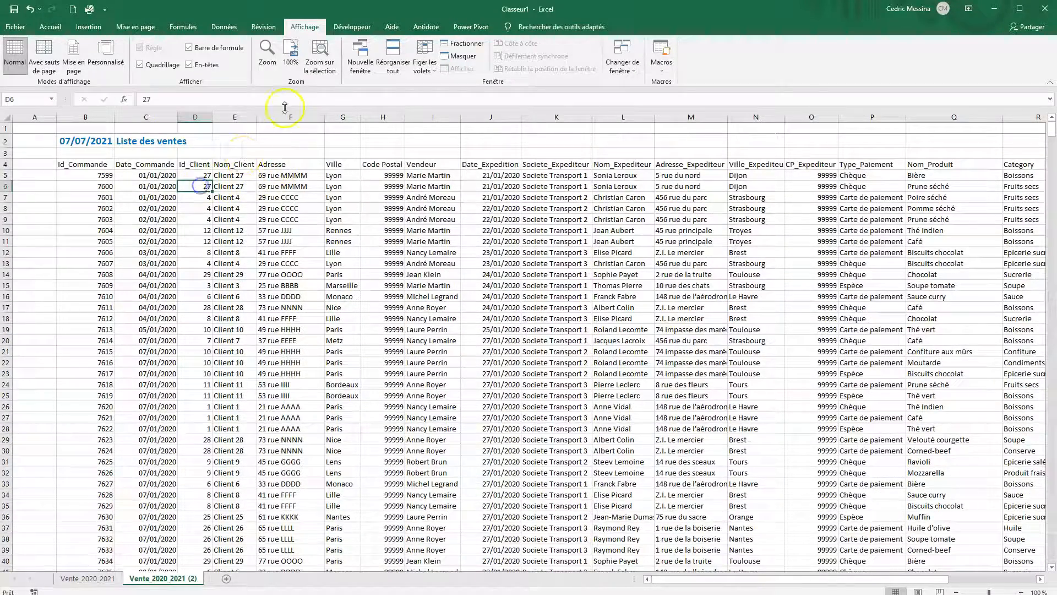
{"action": "left_click", "coordinate": [425, 62]}
{"action": "left_click", "coordinate": [449, 91]}
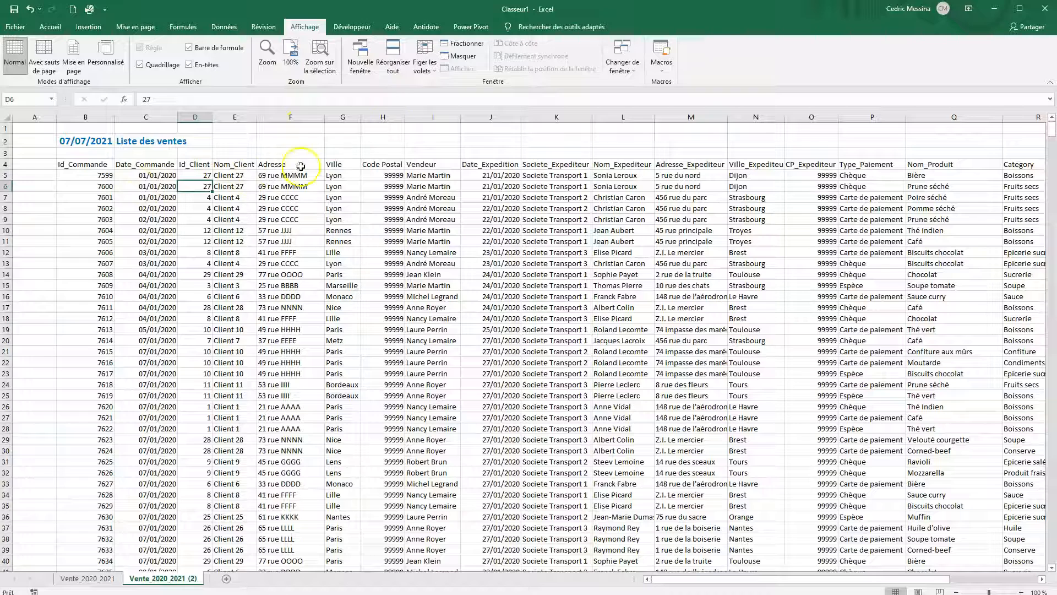
- Review the freeze options and highlight the header cells from Id_Commande to Adresse_Expediteur in row 4
{"action": "left_click", "coordinate": [431, 66]}
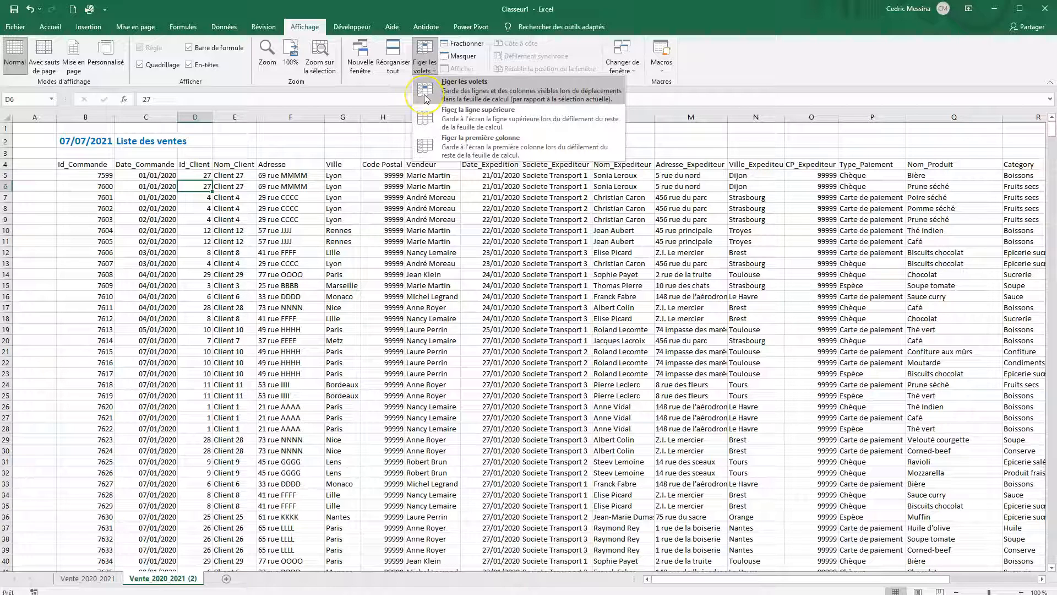
{"action": "left_click", "coordinate": [392, 121]}
{"action": "left_click_drag", "start_coordinate": [81, 164], "coordinate": [706, 169]}
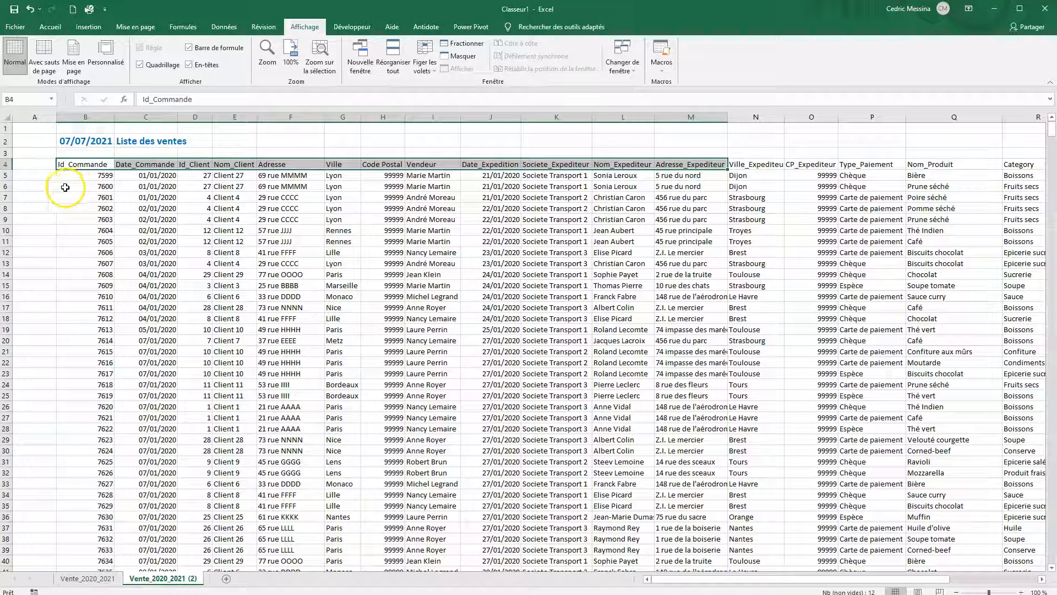
- Freeze rows 1 to 4 of the copied sheet with Figer les volets, using row 5 as the selection
{"action": "left_click", "coordinate": [8, 175]}
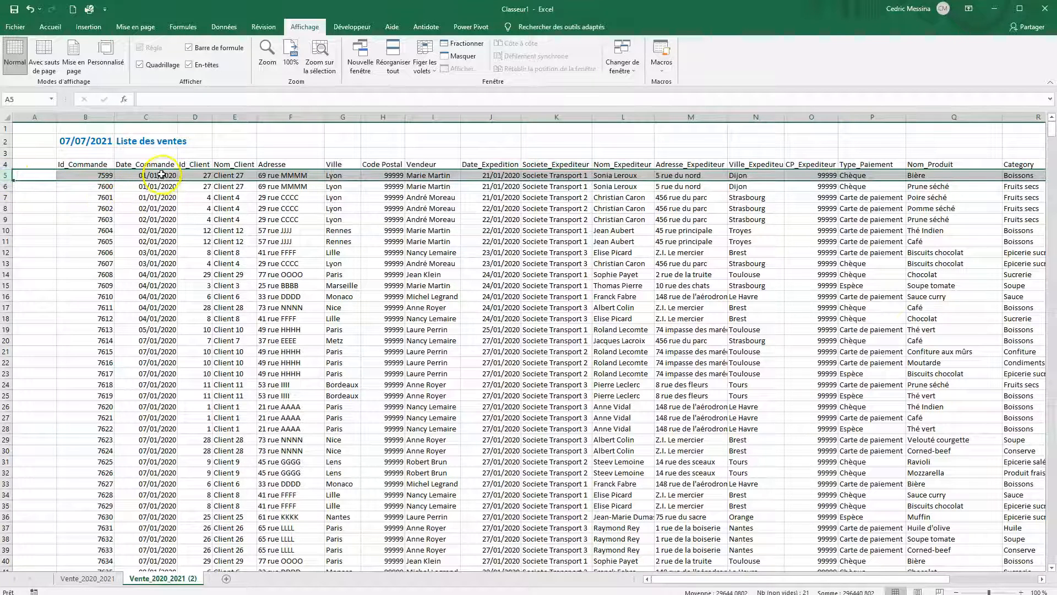
{"action": "left_click", "coordinate": [431, 69]}
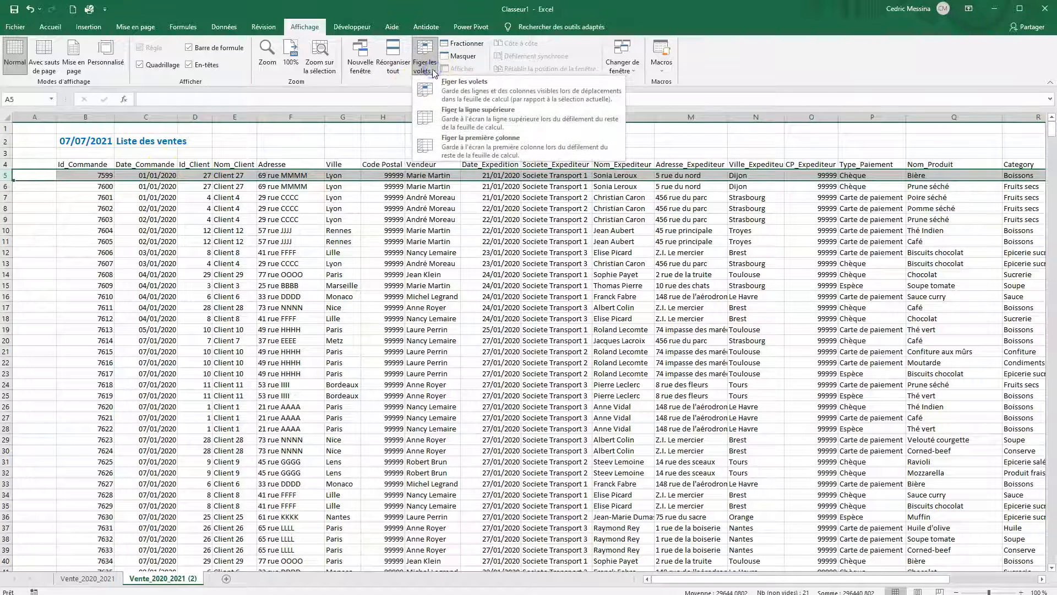
{"action": "left_click", "coordinate": [487, 92]}
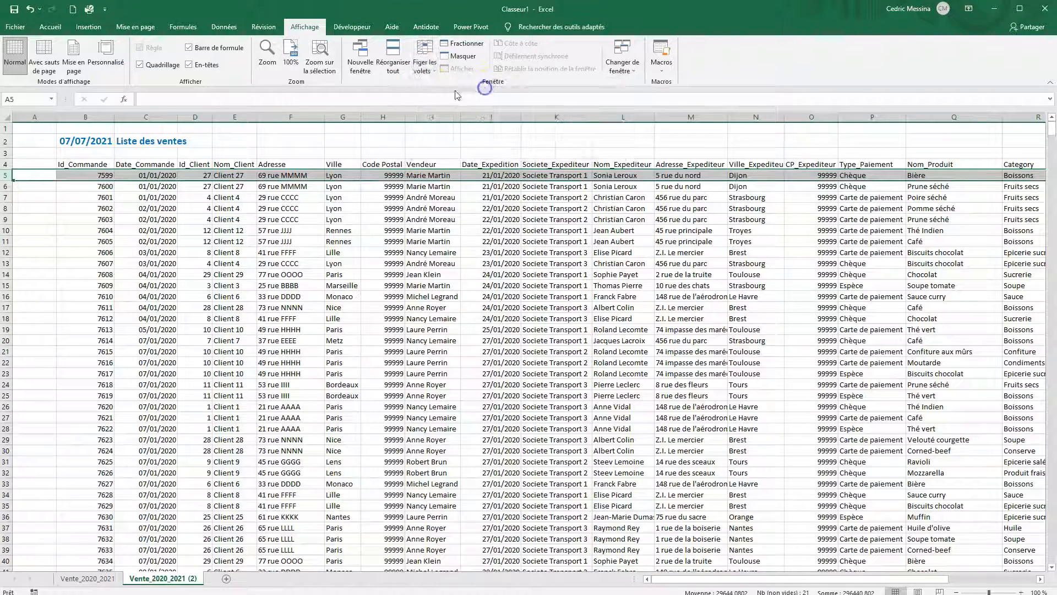
{"action": "left_click", "coordinate": [204, 208]}
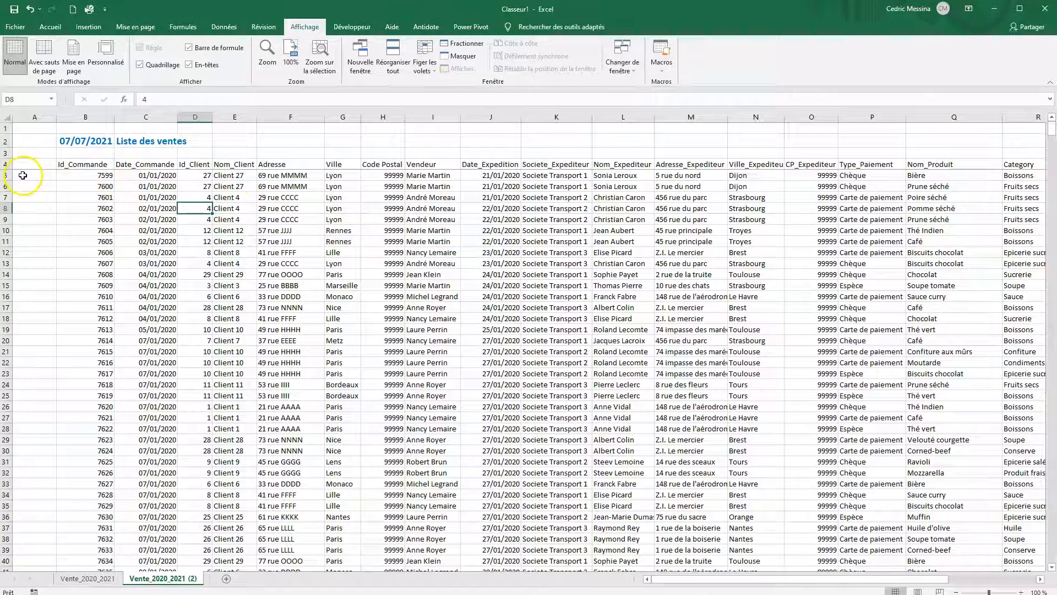
- Check the title and the row 4 headers while going down through the sales records
{"action": "scroll", "coordinate": [243, 222], "scroll_direction": "down", "scroll_amount": 1}
{"action": "scroll", "coordinate": [243, 222], "scroll_direction": "down", "scroll_amount": 13}
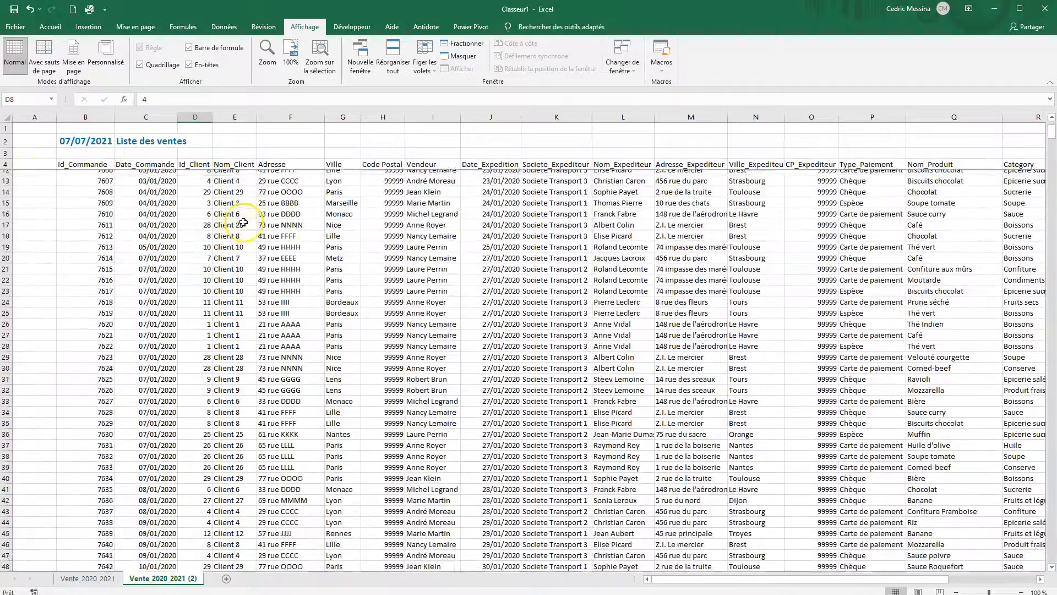
{"action": "scroll", "coordinate": [234, 222], "scroll_direction": "down", "scroll_amount": 20}
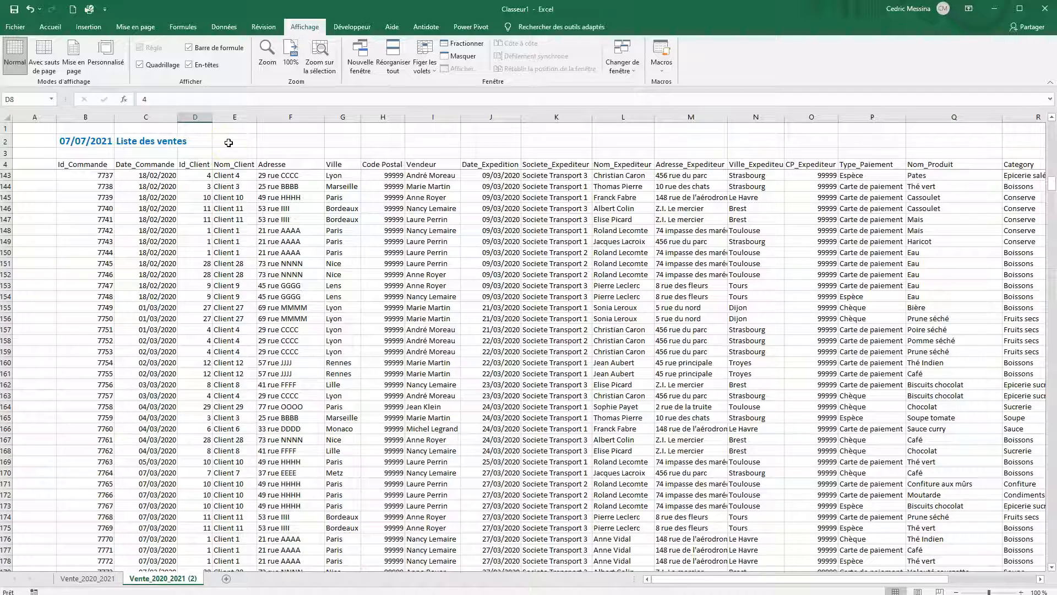
{"action": "scroll", "coordinate": [121, 176], "scroll_direction": "down", "scroll_amount": 3}
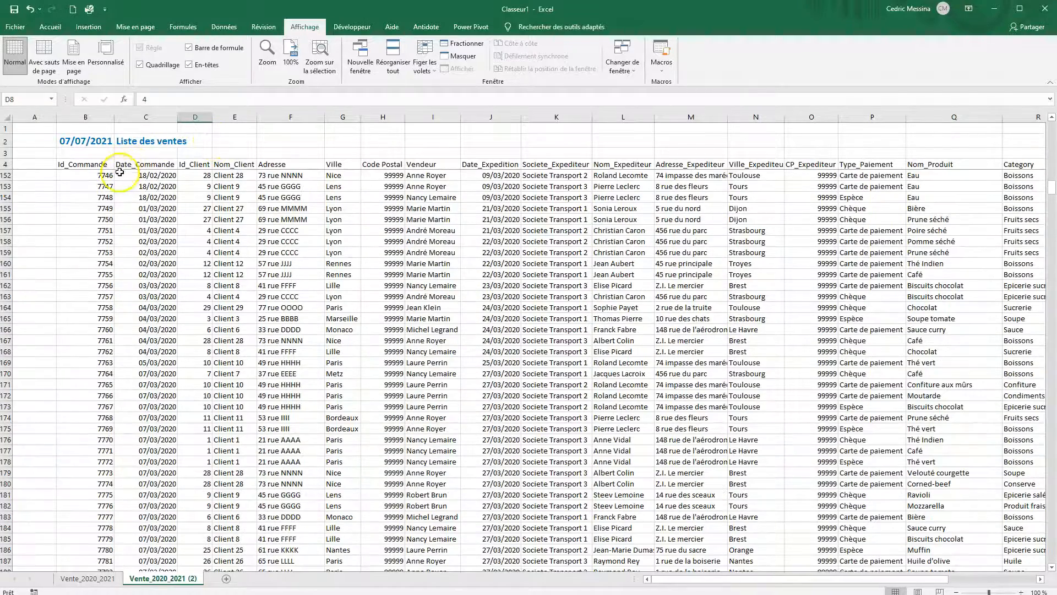
{"action": "scroll", "coordinate": [99, 144], "scroll_direction": "down", "scroll_amount": 4}
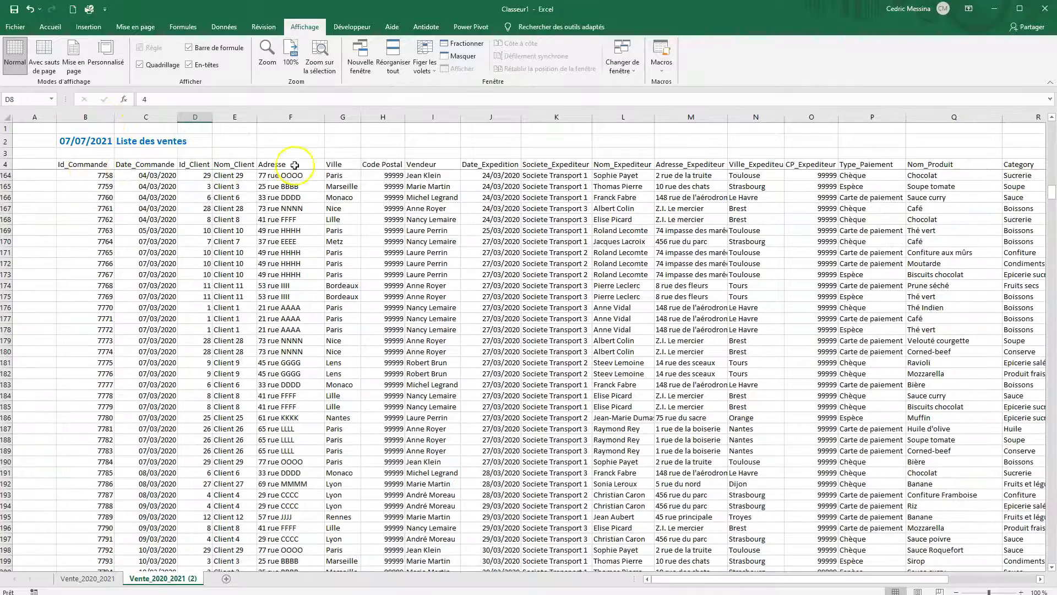
{"action": "scroll", "coordinate": [579, 429], "scroll_direction": "down", "scroll_amount": 7}
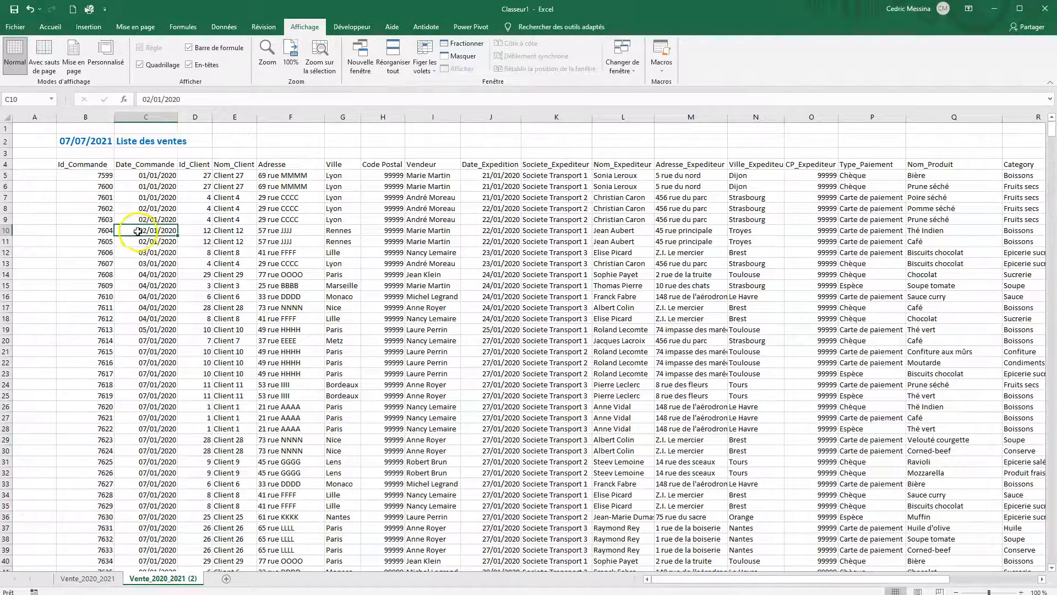
- Freeze columns A and B up to Id_Commande with Figer les volets, using column C as the selection
{"action": "left_click", "coordinate": [81, 174]}
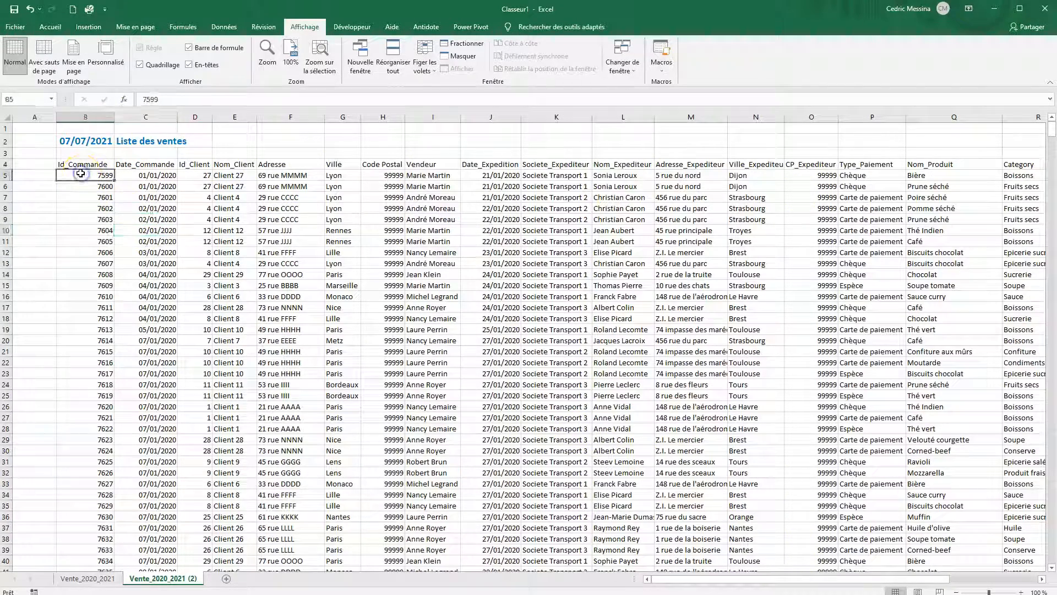
{"action": "left_click_drag", "start_coordinate": [79, 166], "coordinate": [72, 374]}
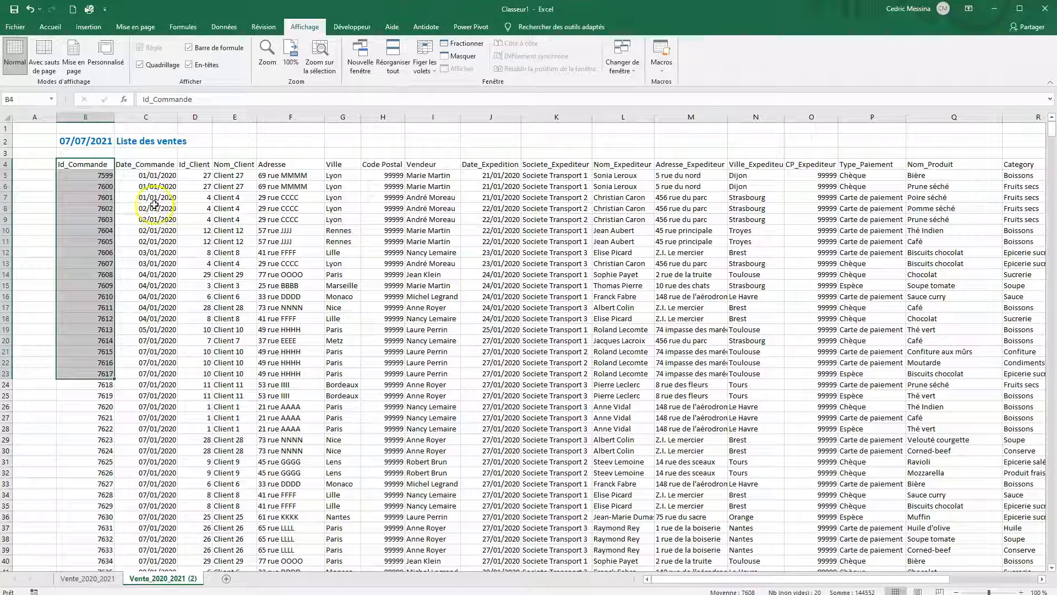
{"action": "left_click", "coordinate": [134, 114]}
{"action": "left_click", "coordinate": [422, 70]}
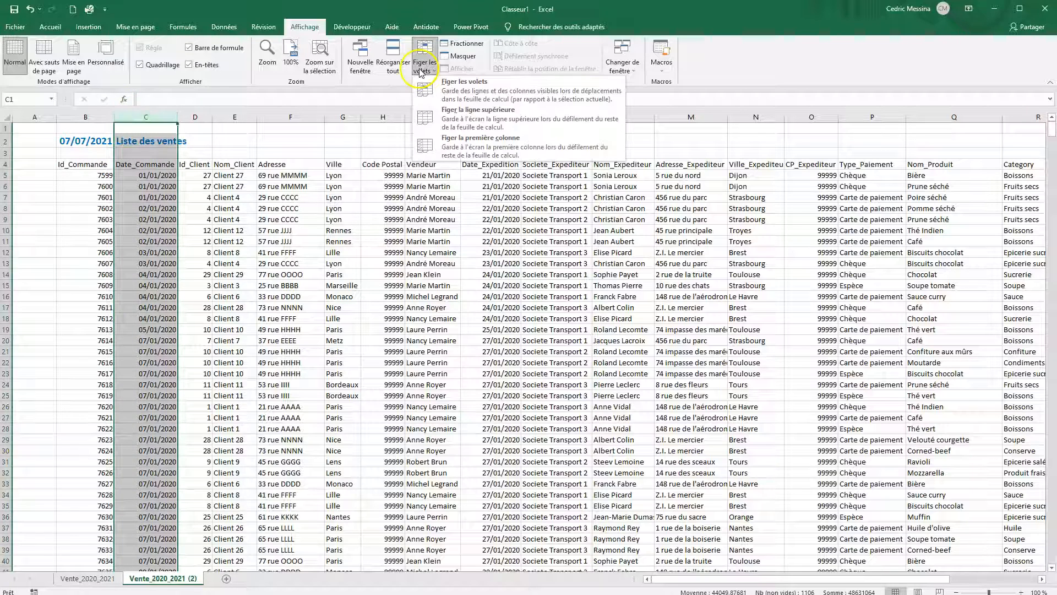
{"action": "left_click", "coordinate": [472, 98]}
{"action": "left_click", "coordinate": [241, 287]}
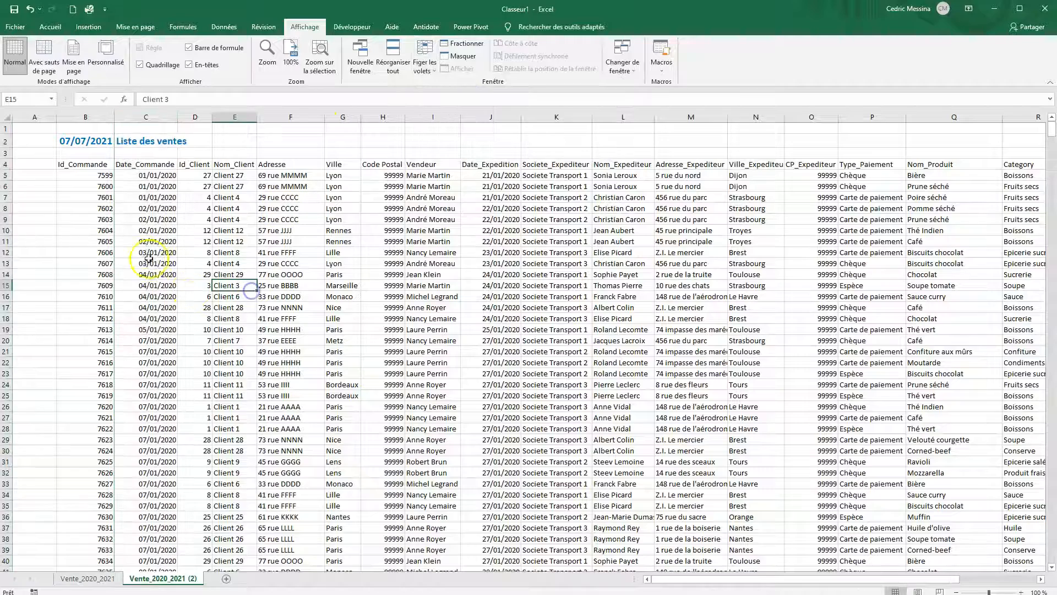
- Check the Id_Commande column while moving sideways and release the frozen columns with Libérer les volets
{"action": "left_click_drag", "start_coordinate": [735, 579], "coordinate": [693, 580]}
{"action": "left_click", "coordinate": [1041, 580]}
{"action": "left_click", "coordinate": [146, 296]}
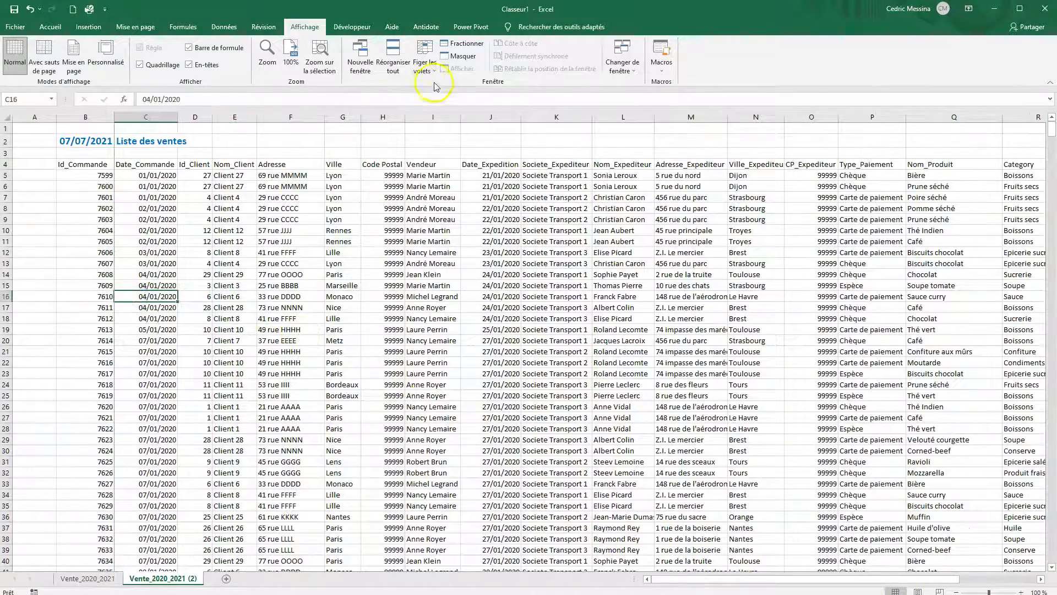
{"action": "left_click", "coordinate": [424, 63]}
{"action": "left_click", "coordinate": [456, 91]}
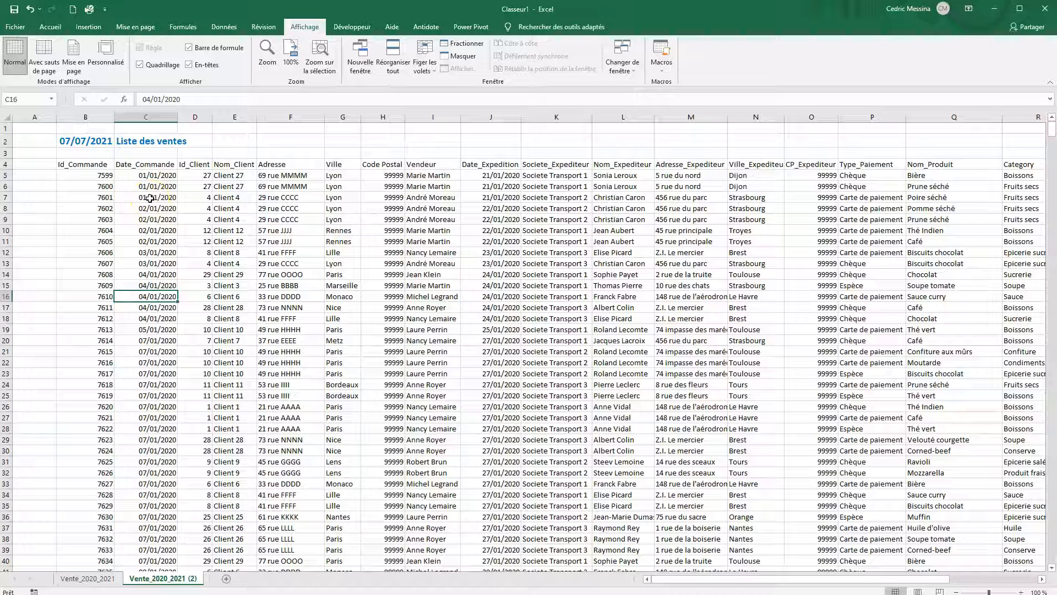
- Examine how header row 4 and column B relate to row 5 and column C, which meet at cell C5
{"action": "left_click", "coordinate": [129, 165]}
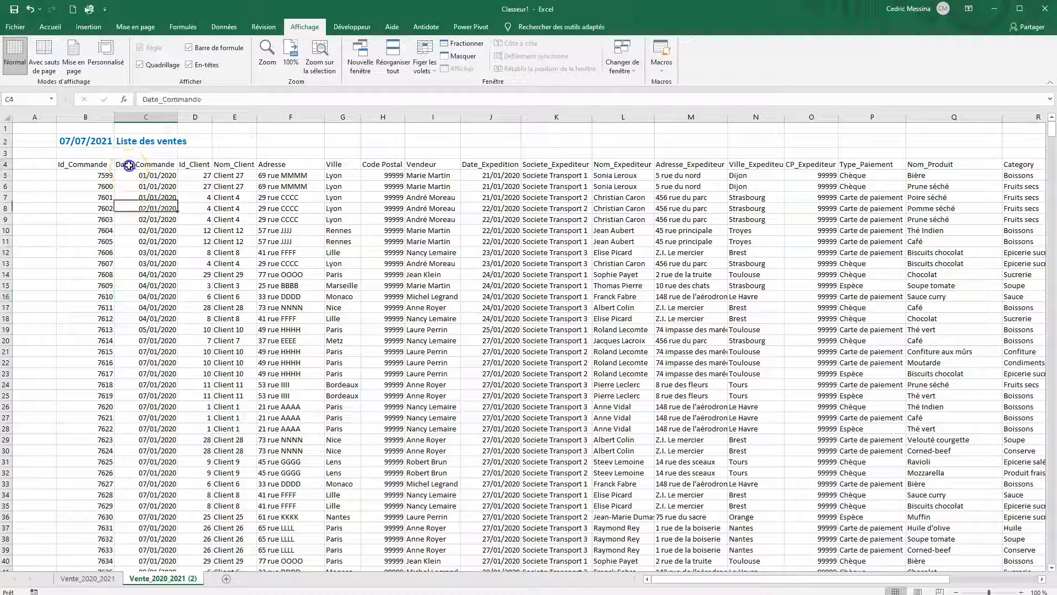
{"action": "left_click", "coordinate": [6, 164]}
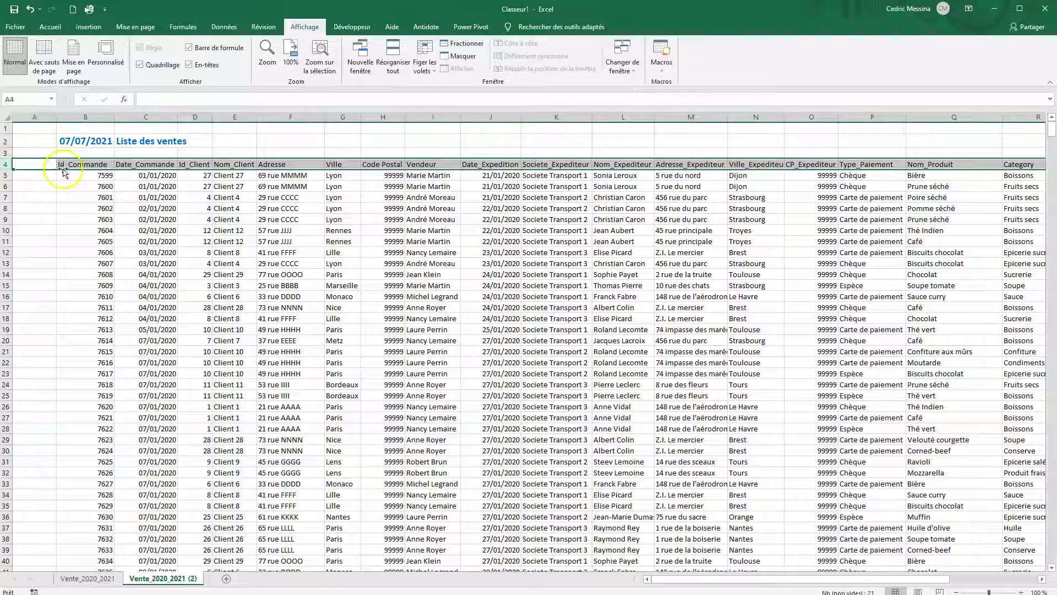
{"action": "left_click", "coordinate": [94, 117]}
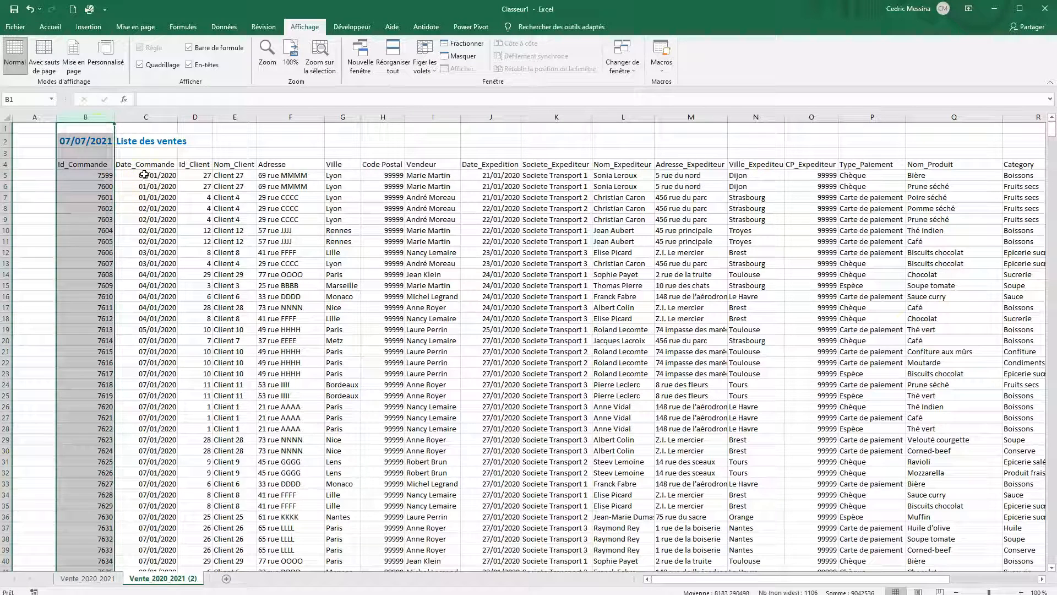
{"action": "left_click", "coordinate": [6, 164]}
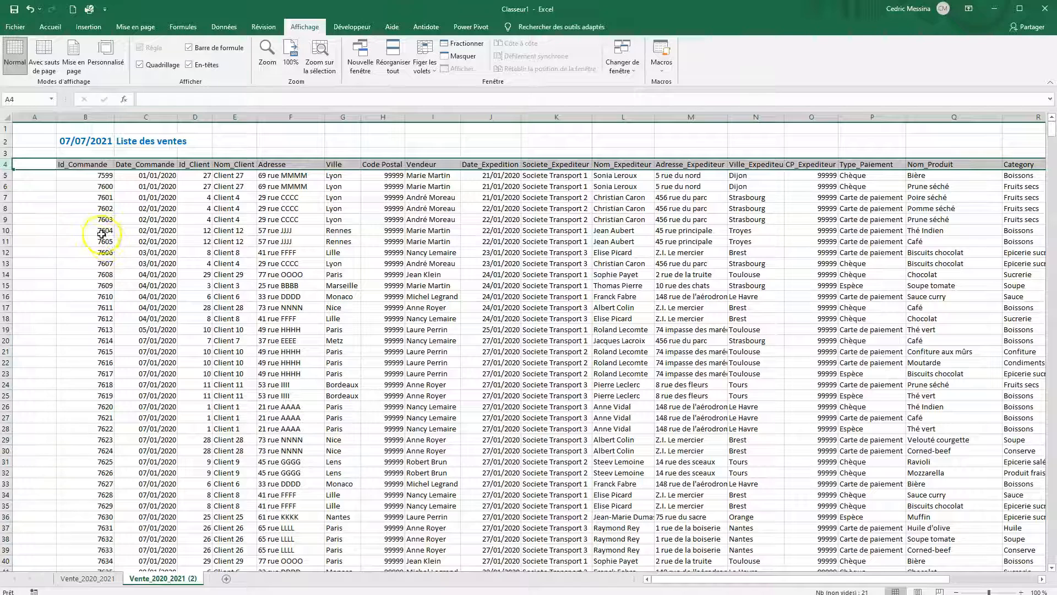
{"action": "left_click", "coordinate": [7, 176]}
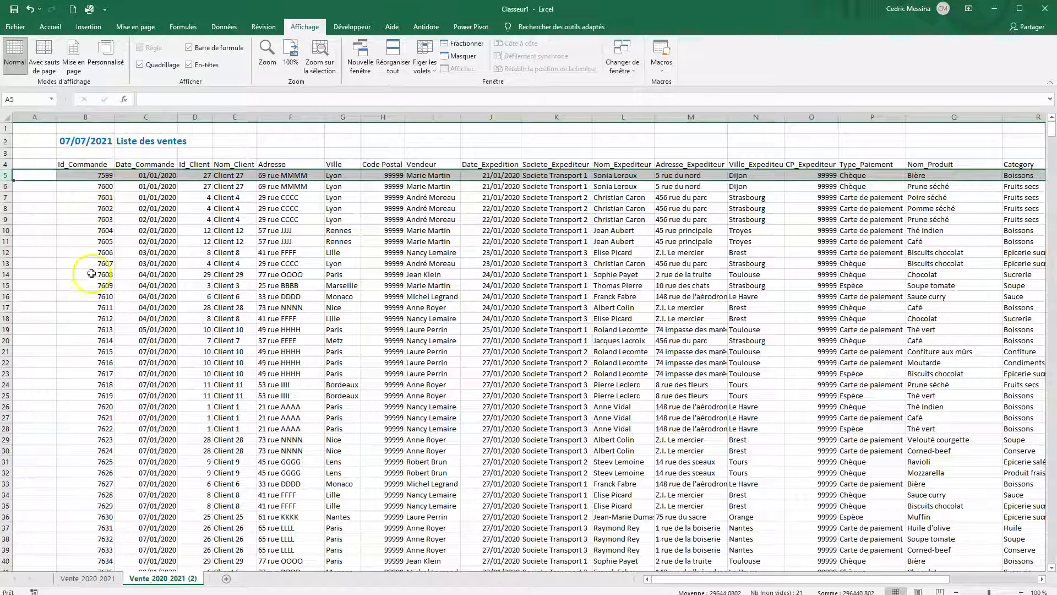
{"action": "left_click", "coordinate": [142, 116]}
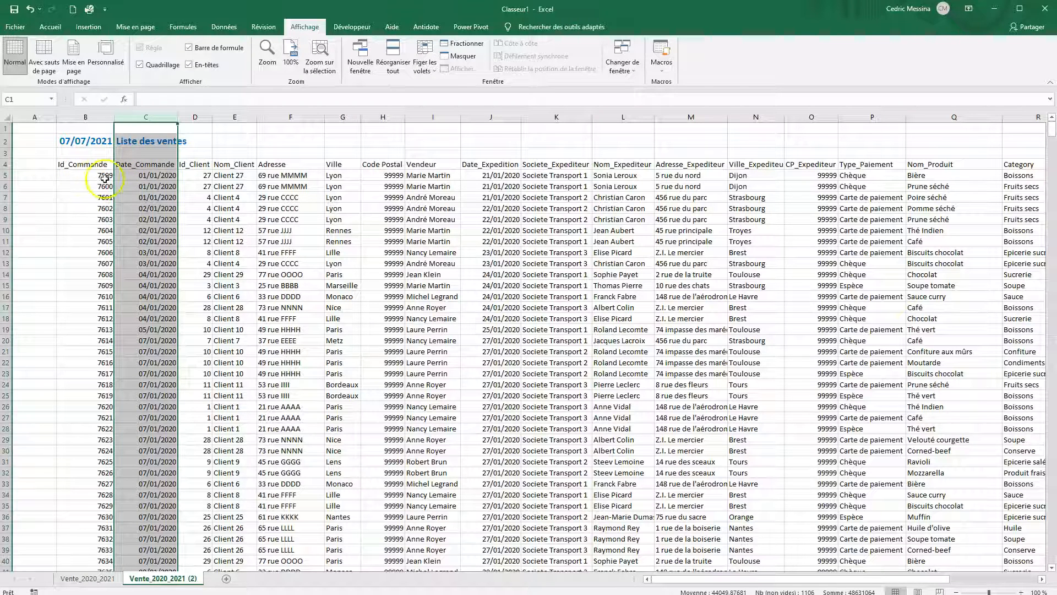
{"action": "left_click", "coordinate": [139, 176]}
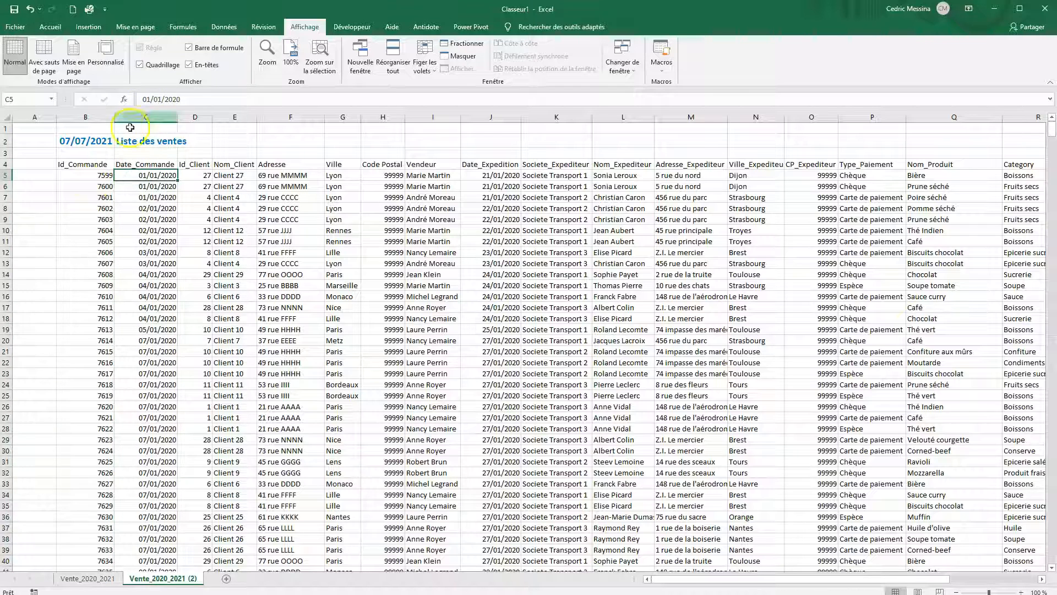
{"action": "left_click", "coordinate": [8, 175]}
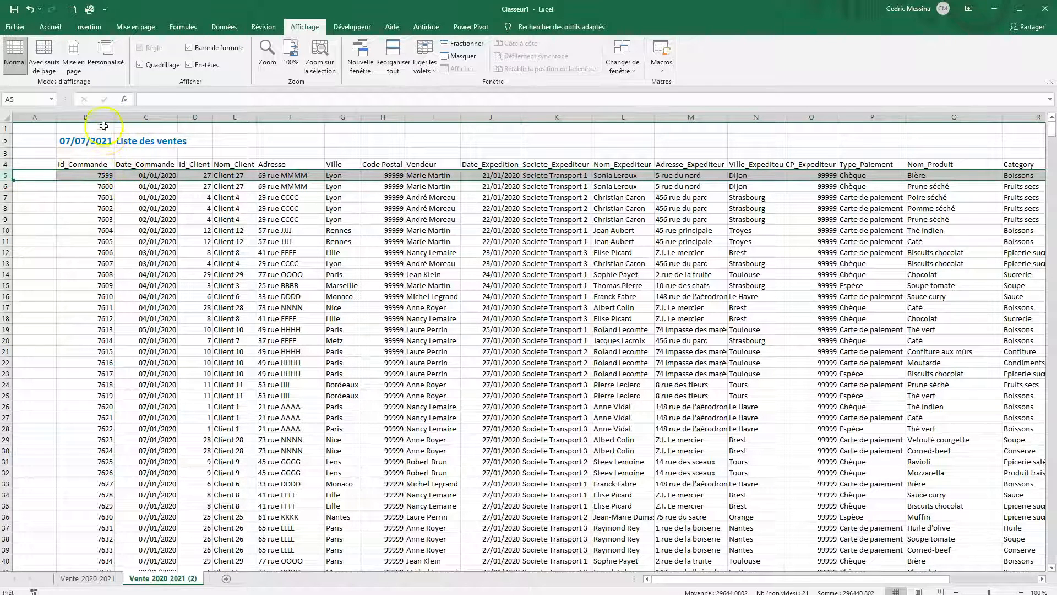
{"action": "left_click", "coordinate": [148, 113], "text": "ctrl"}
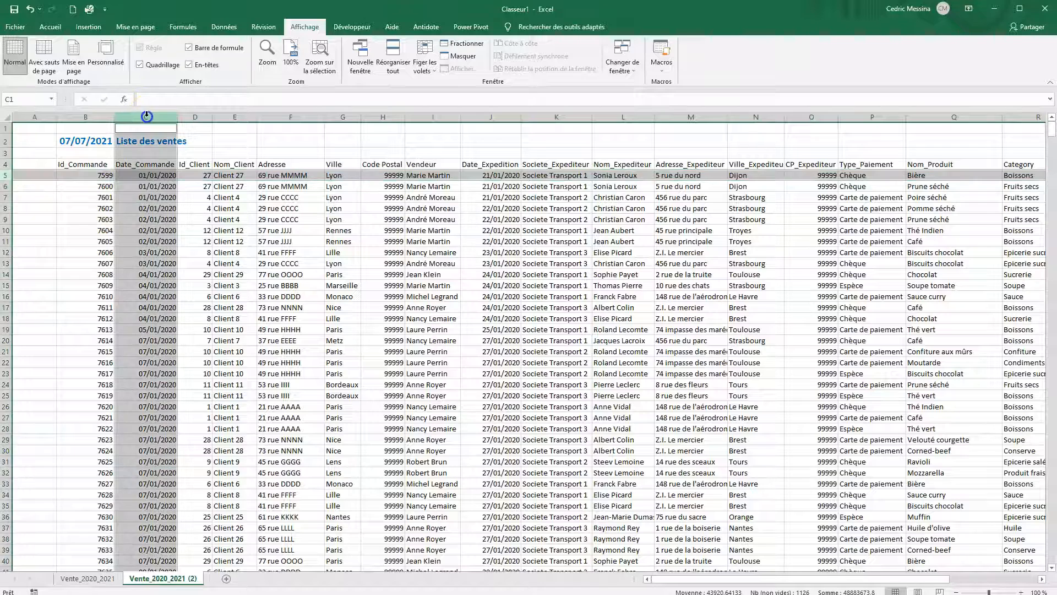
- Freeze rows 1 to 4 and columns A to B together with Figer les volets, using cell C5 as the selection
{"action": "left_click", "coordinate": [143, 175]}
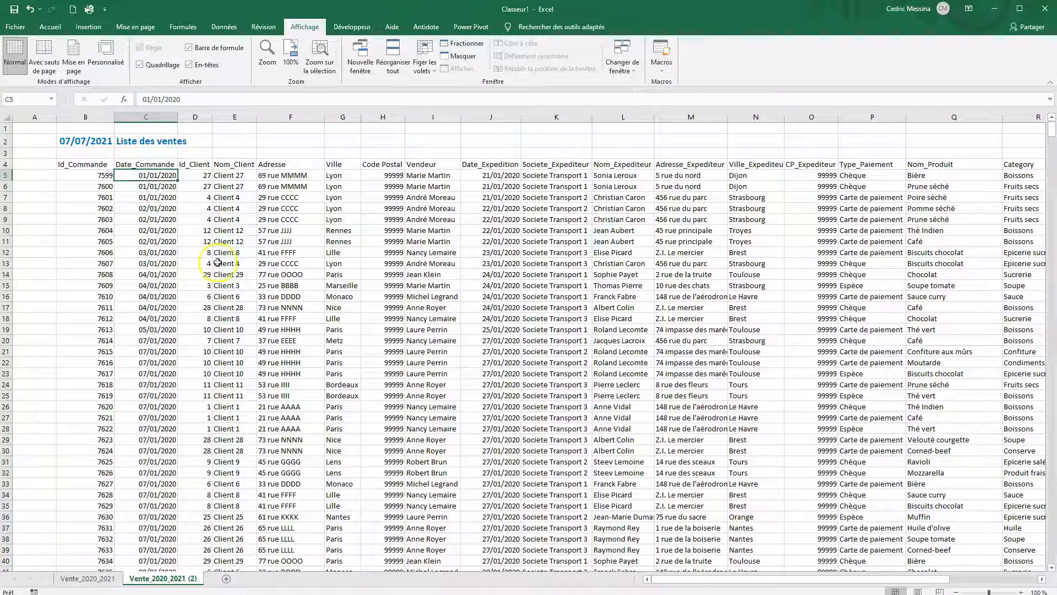
{"action": "left_click", "coordinate": [425, 76]}
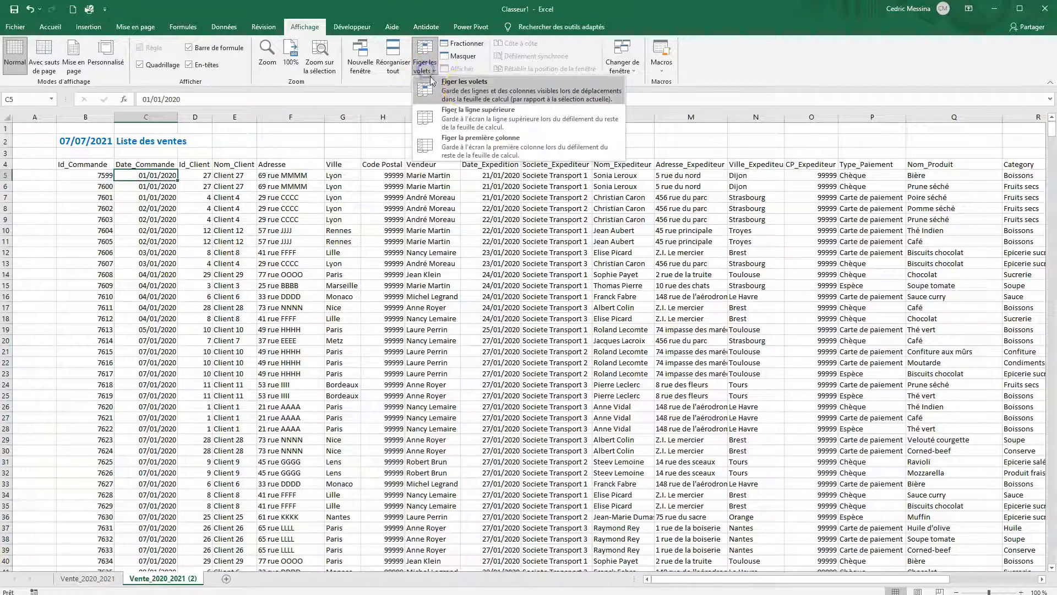
{"action": "left_click", "coordinate": [466, 94]}
{"action": "left_click", "coordinate": [154, 210]}
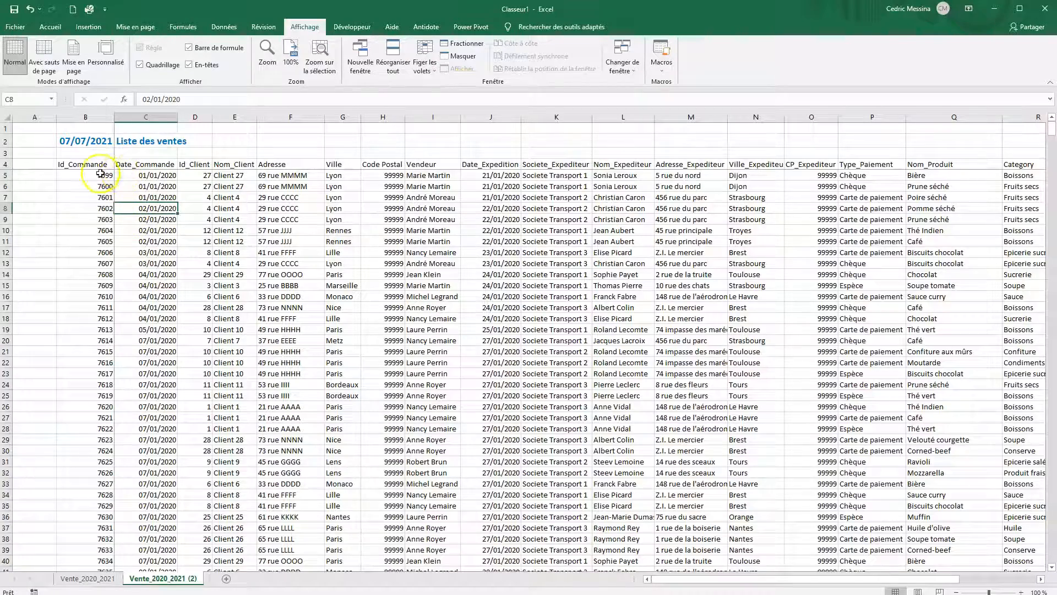
- Check the frozen header rows and Id_Commande column while moving down and across the sheet, and return to the first records
{"action": "scroll", "coordinate": [146, 209], "scroll_direction": "down", "scroll_amount": 3}
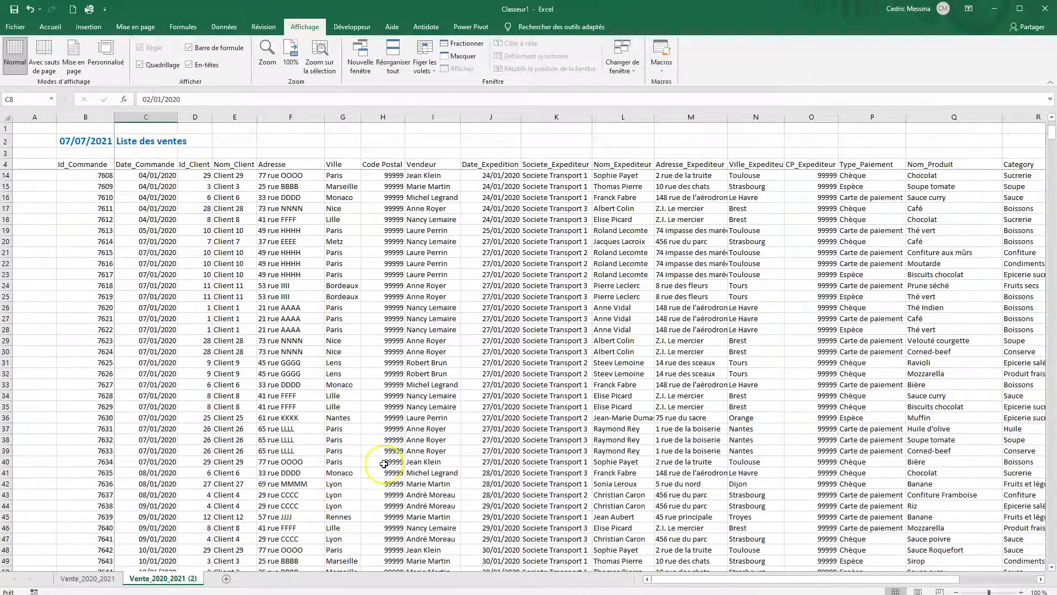
{"action": "mouse_move", "coordinate": [709, 580]}
{"action": "left_mouse_down"}
{"action": "mouse_move", "coordinate": [771, 579]}
{"action": "mouse_move", "coordinate": [689, 573]}
{"action": "left_mouse_up"}
{"action": "scroll", "coordinate": [771, 581], "scroll_direction": "down", "scroll_amount": 11}
{"action": "left_click", "coordinate": [1041, 580]}
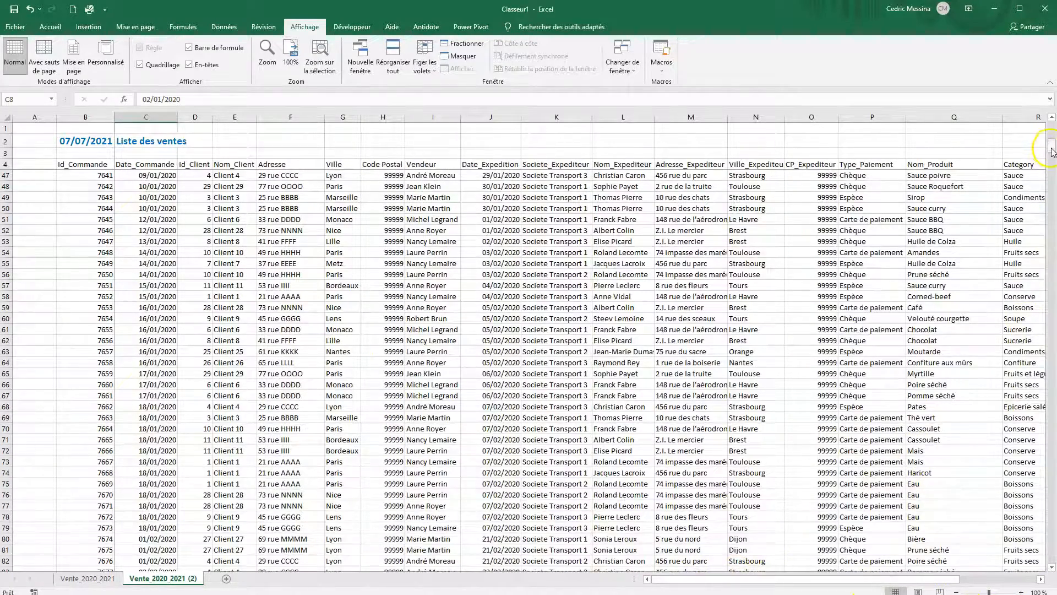
{"action": "left_click_drag", "start_coordinate": [1052, 145], "coordinate": [1052, 132]}
{"action": "left_click", "coordinate": [226, 207]}
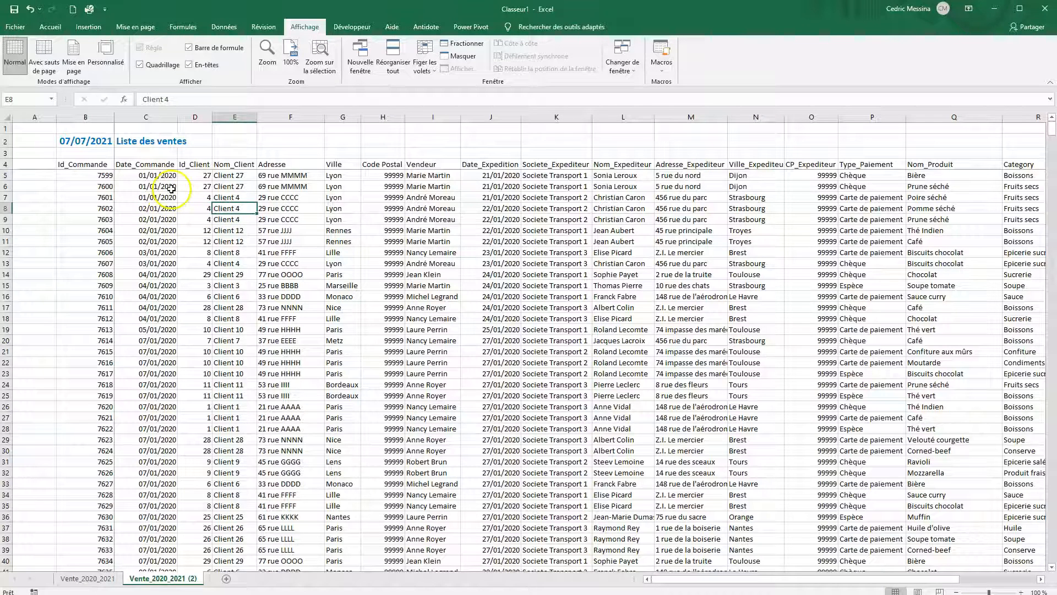
- Examine the Prix_Unitaire and Quantite columns alongside Id_Commande further down the sheet, and return to the start of the data
{"action": "left_click_drag", "start_coordinate": [909, 579], "coordinate": [975, 579]}
{"action": "left_click", "coordinate": [926, 164]}
{"action": "left_click_drag", "start_coordinate": [890, 165], "coordinate": [916, 166]}
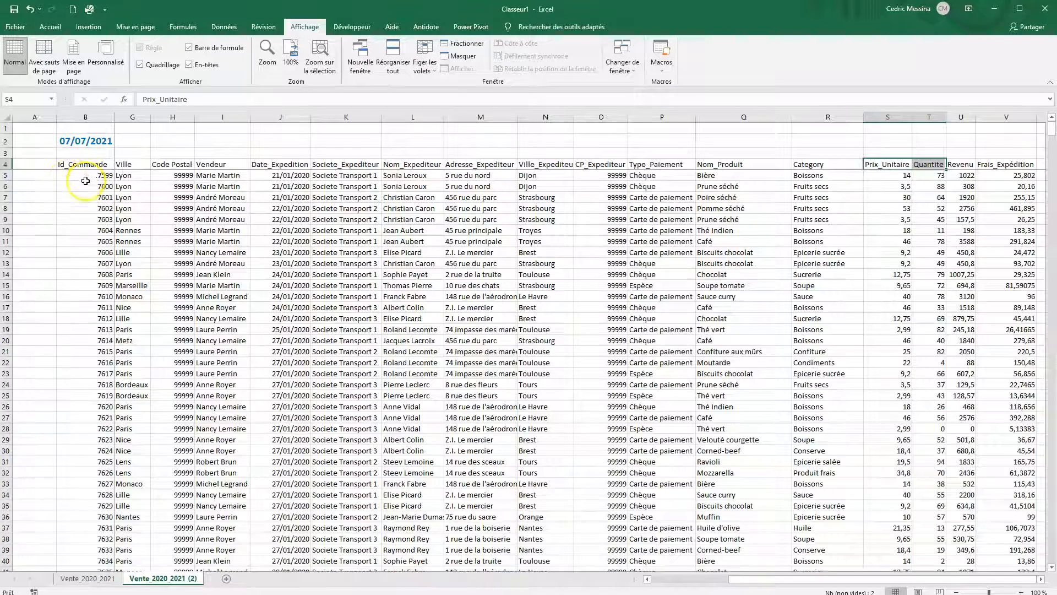
{"action": "left_click", "coordinate": [1042, 578]}
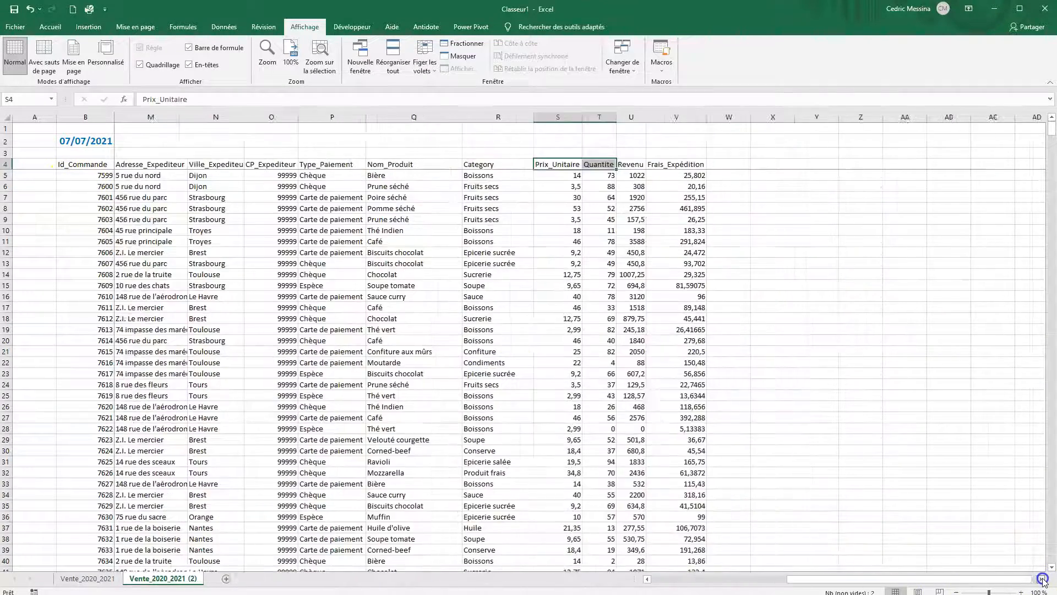
{"action": "scroll", "coordinate": [254, 342], "scroll_direction": "down", "scroll_amount": 12}
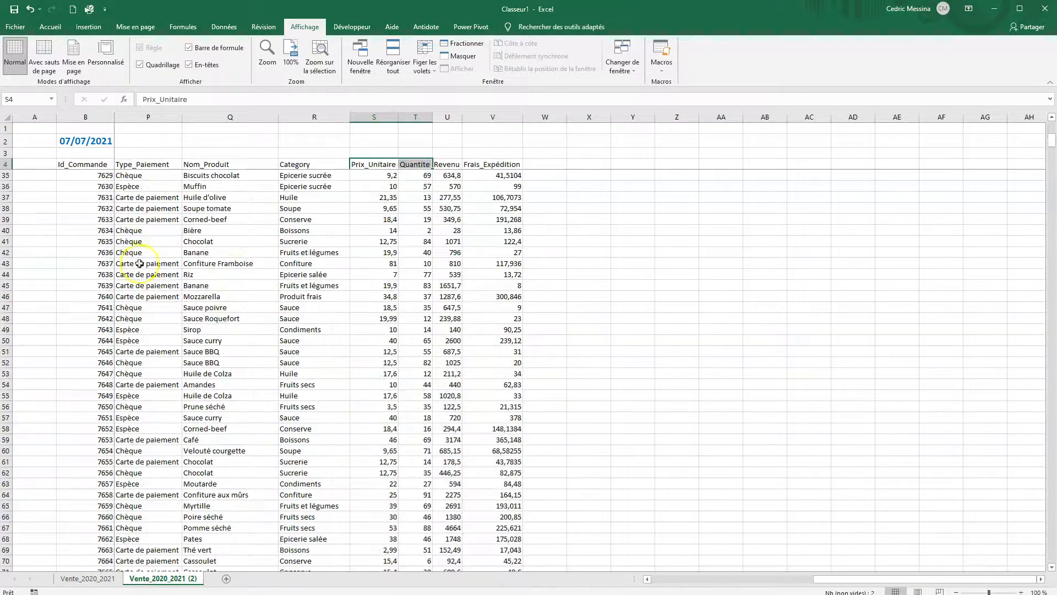
{"action": "scroll", "coordinate": [87, 227], "scroll_direction": "down", "scroll_amount": 3}
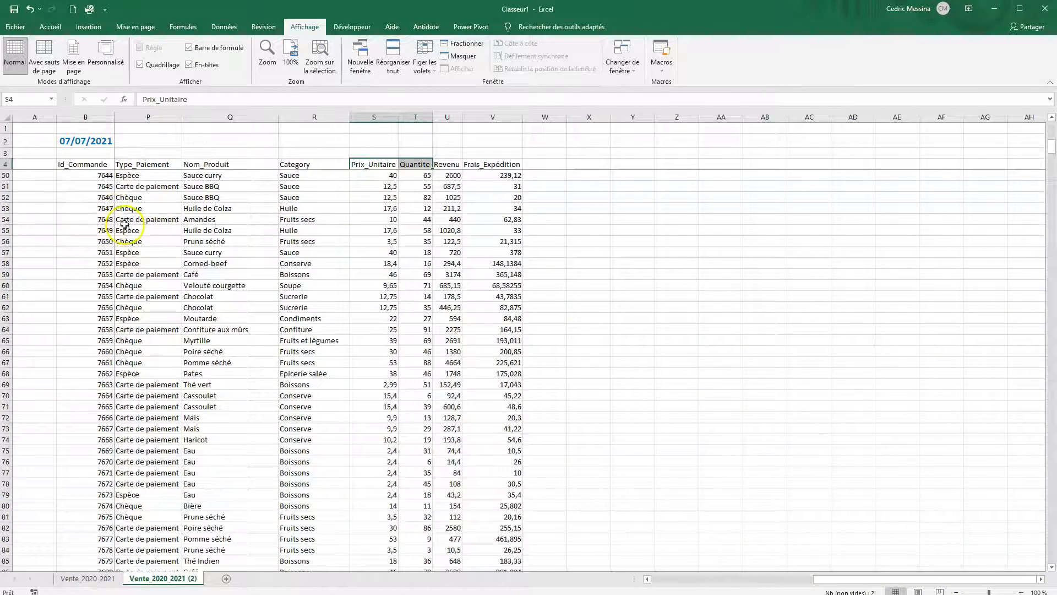
{"action": "left_click", "coordinate": [415, 197]}
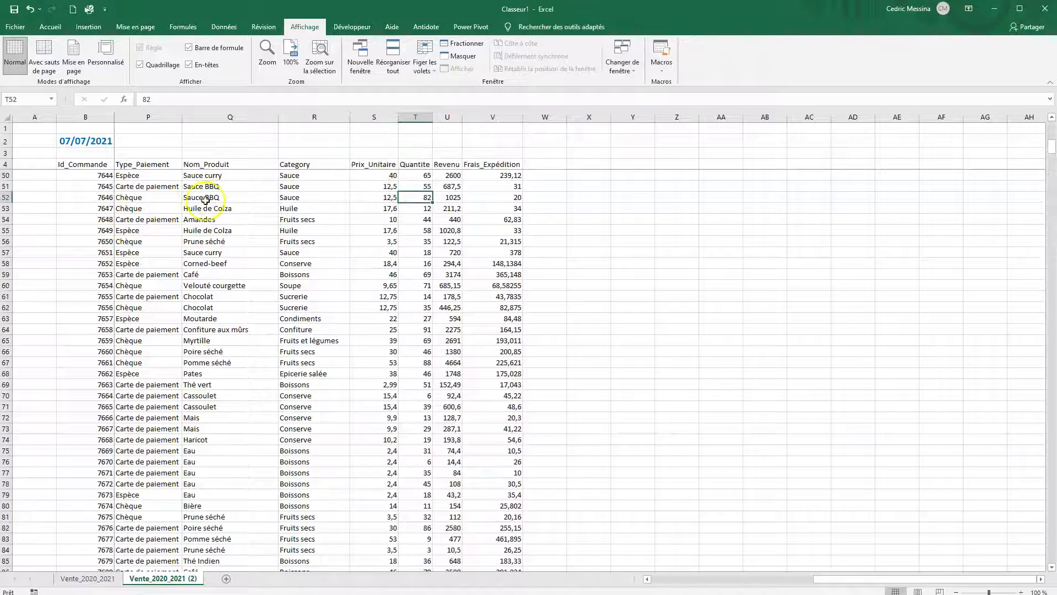
{"action": "left_click_drag", "start_coordinate": [848, 582], "coordinate": [638, 575]}
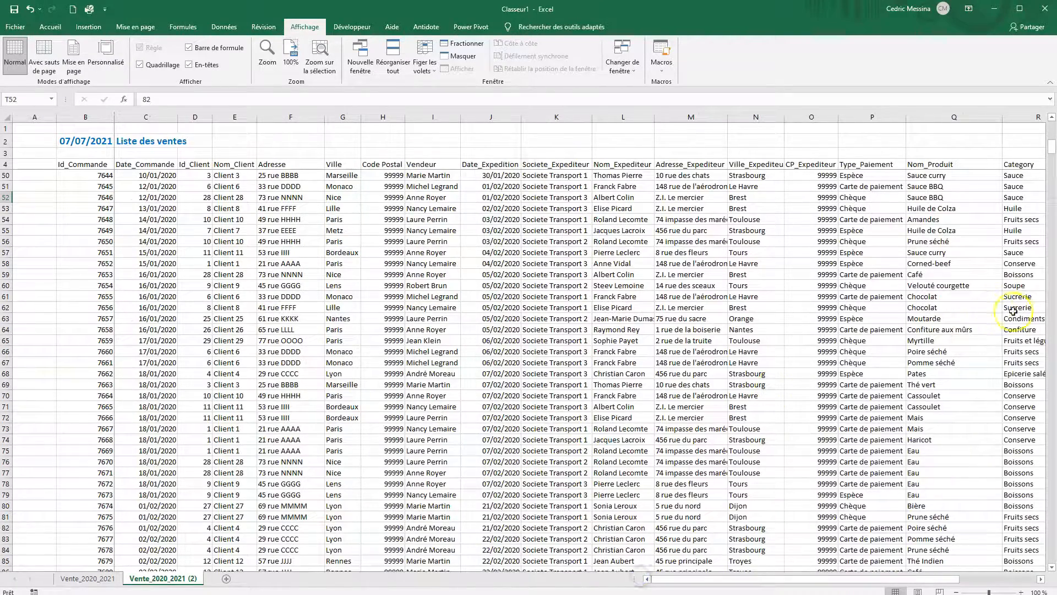
{"action": "left_click_drag", "start_coordinate": [1053, 151], "coordinate": [1052, 135]}
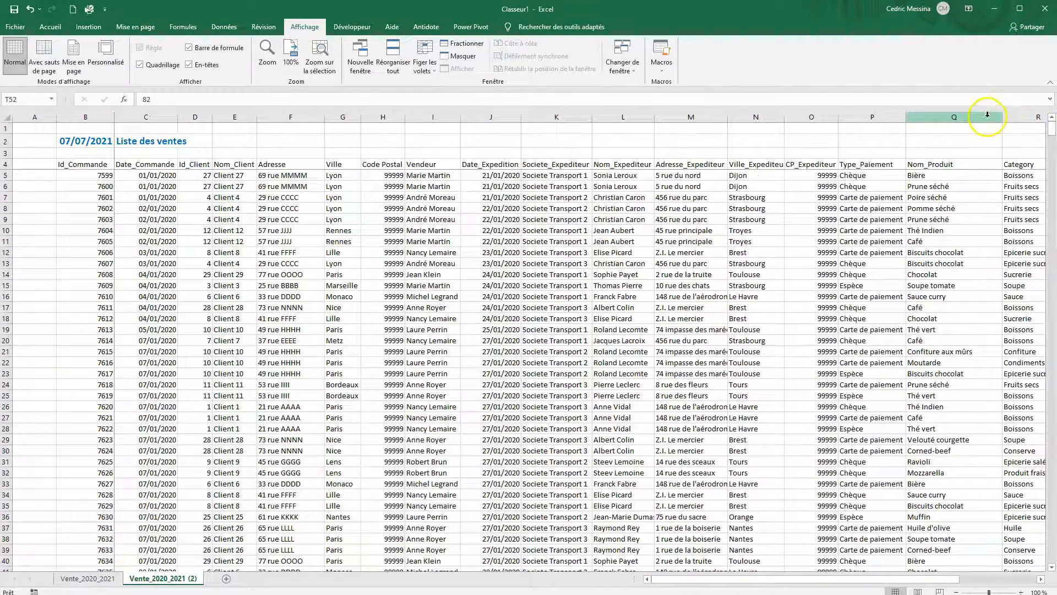
{"action": "left_click", "coordinate": [182, 200]}
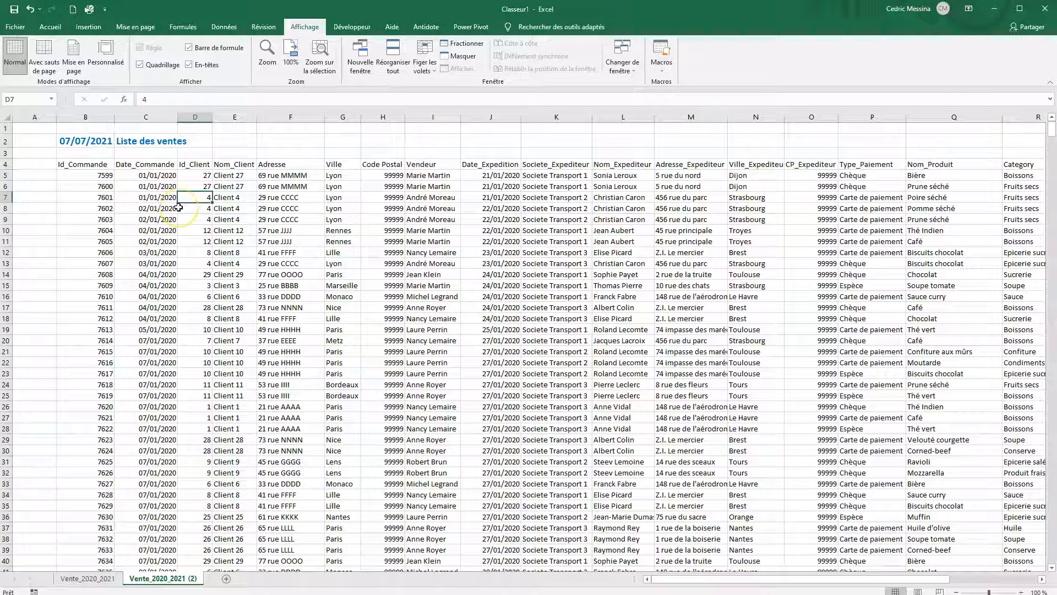